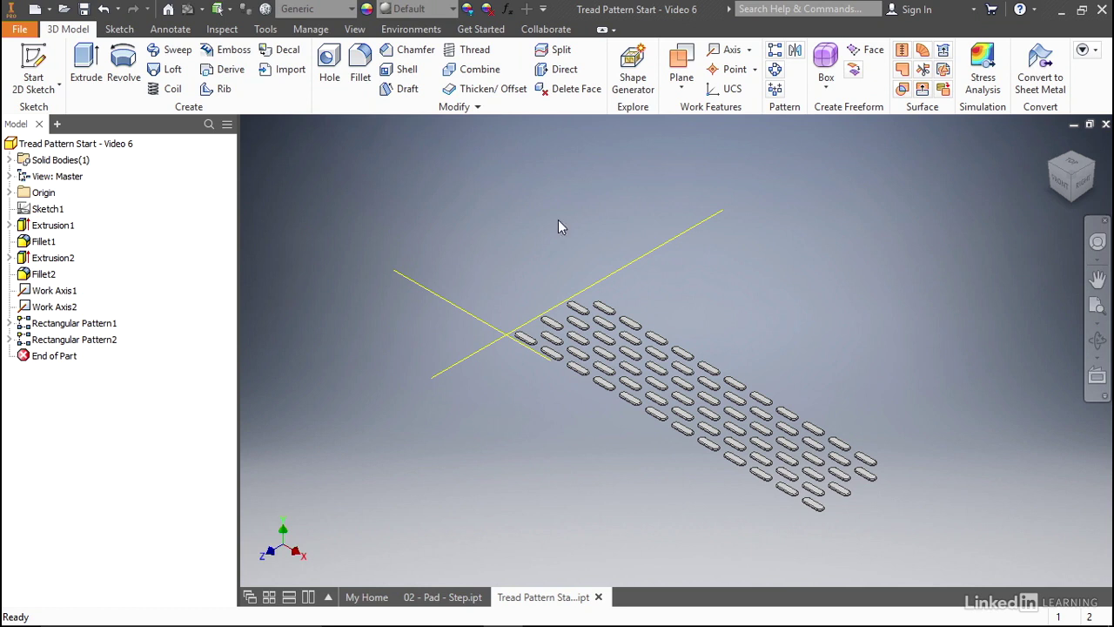
- Open the part's Parameters table and enlarge the dialog
click(507, 9)
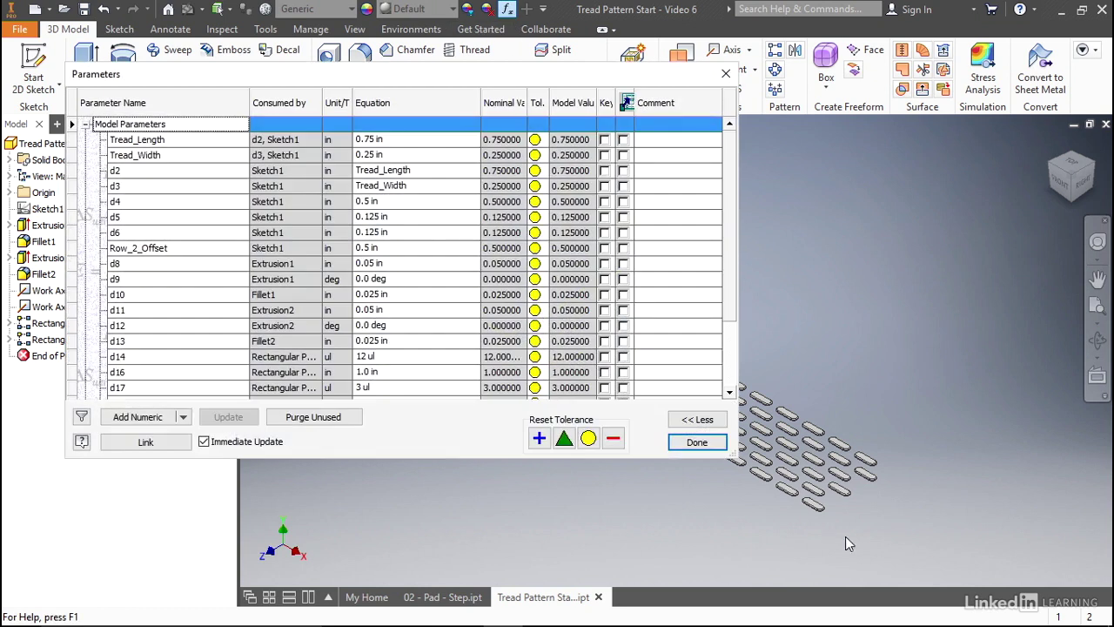
scroll(600, 508, down, 4)
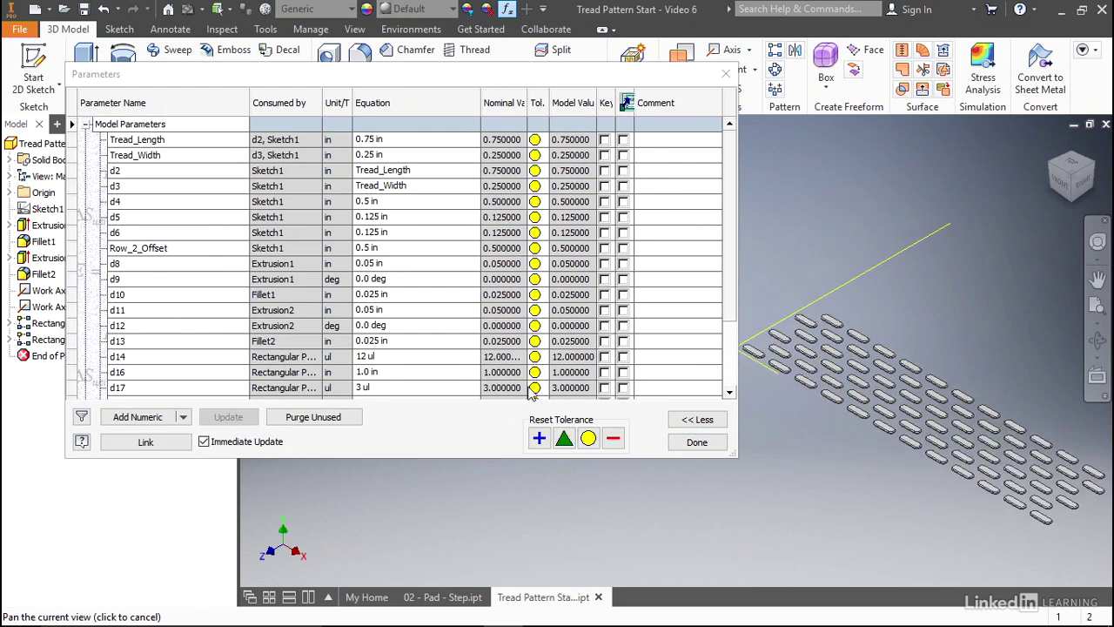
click(651, 458)
drag(653, 460, 676, 532)
scroll(731, 392, down, 1)
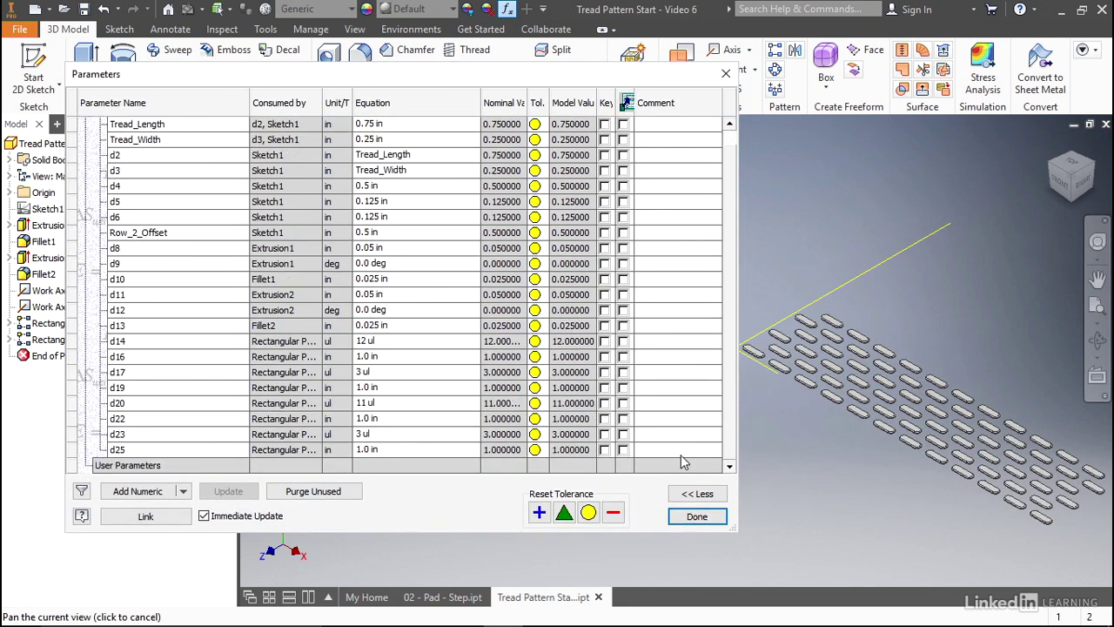
- Add numeric user parameters Overall_Tread_Length and Max_Tread_Length
click(137, 490)
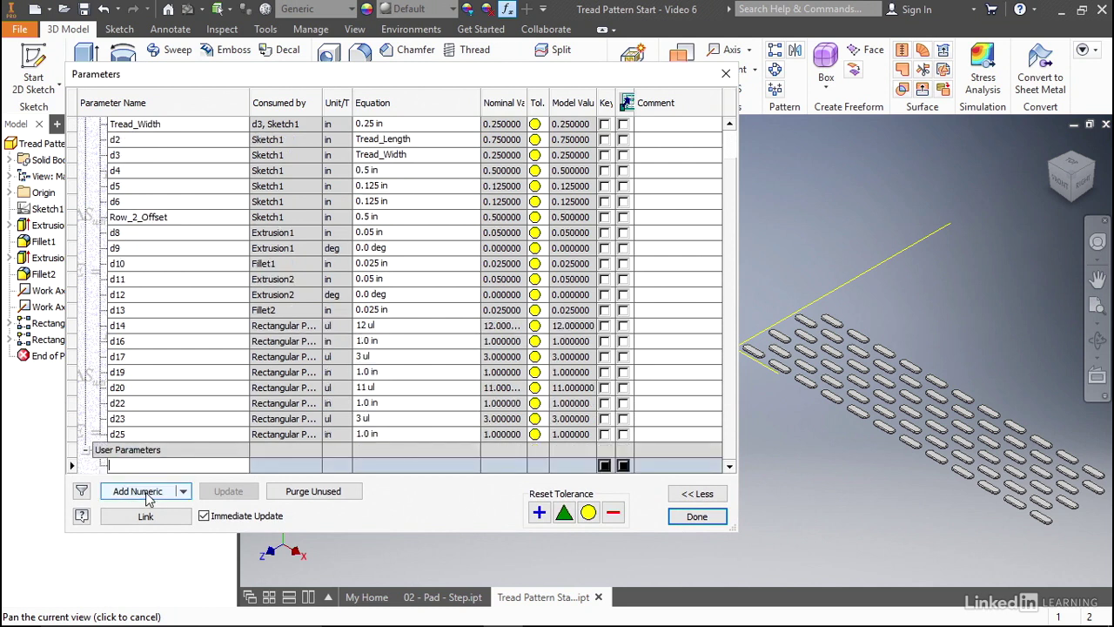
text(Overall_Tread_Length)
key(Return)
click(138, 491)
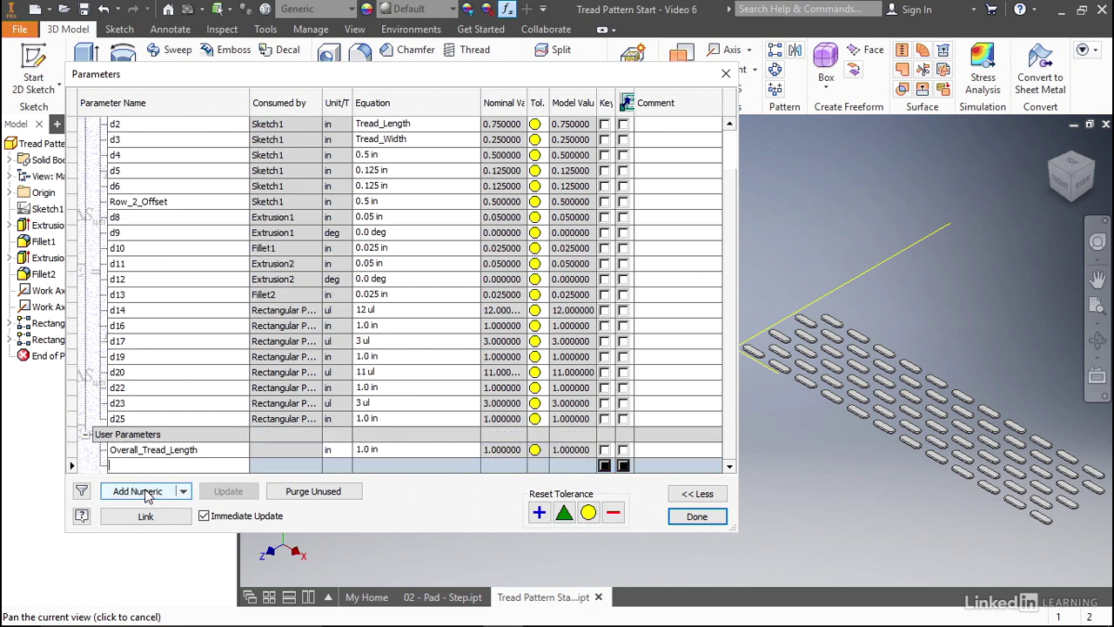
text(Max_Tread_Length)
key(Return)
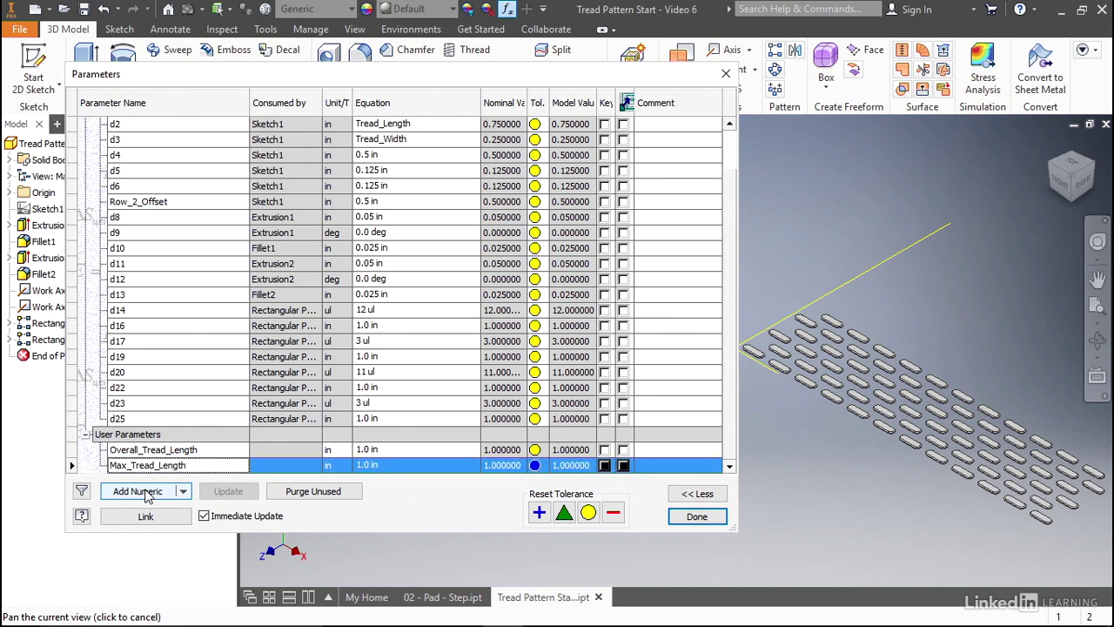
- Add numeric user parameters Num_Tread_Instances and X_Spacing
click(145, 493)
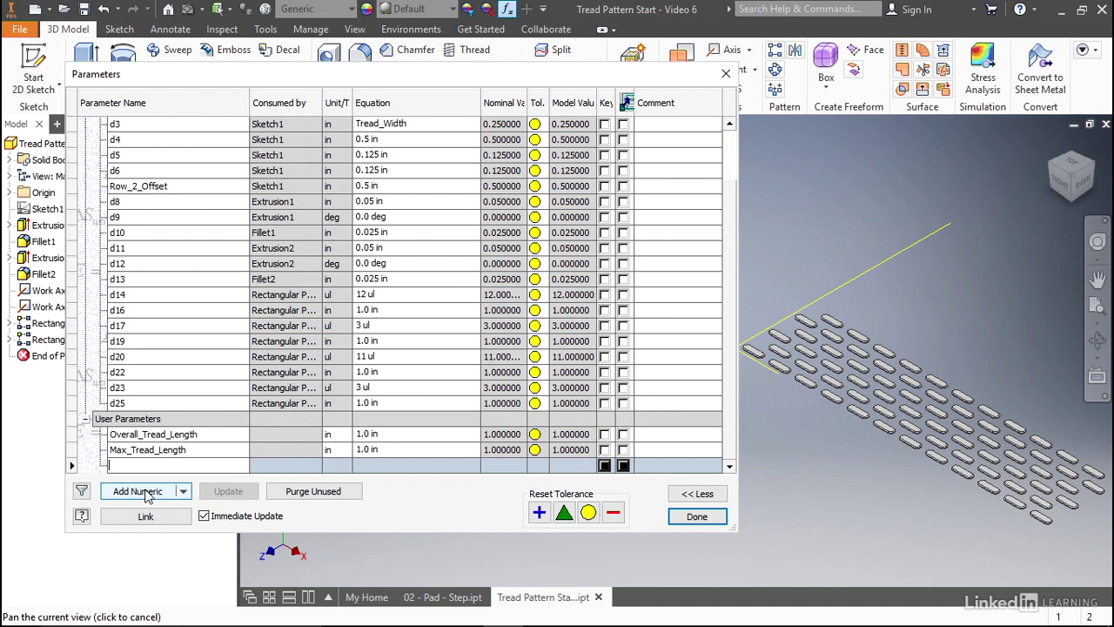
text(Num_Tread_Instances)
key(Return)
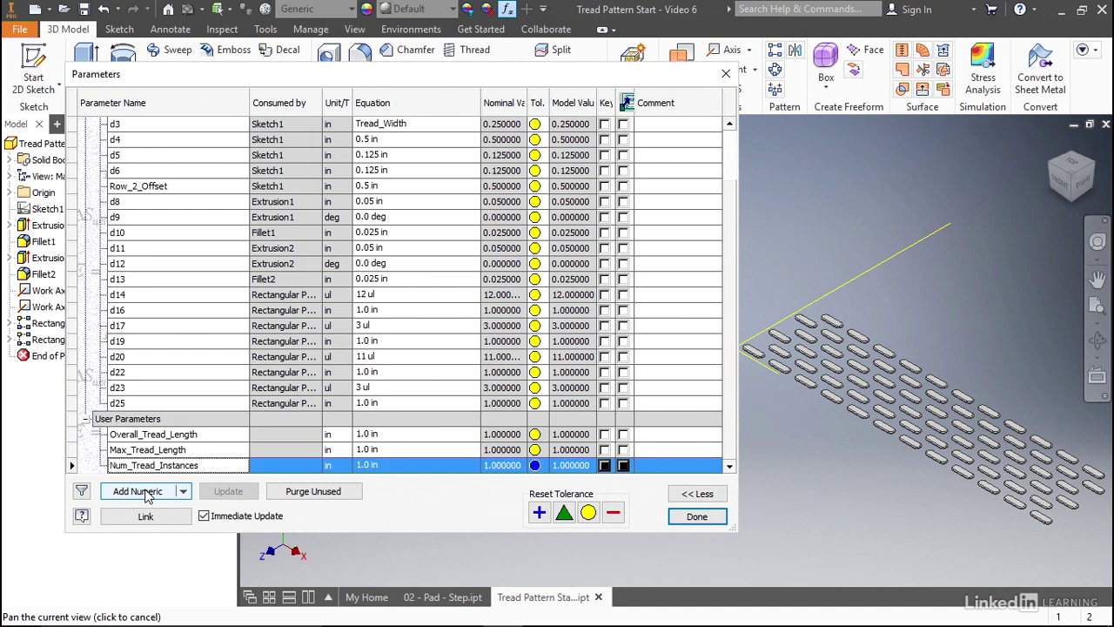
click(142, 491)
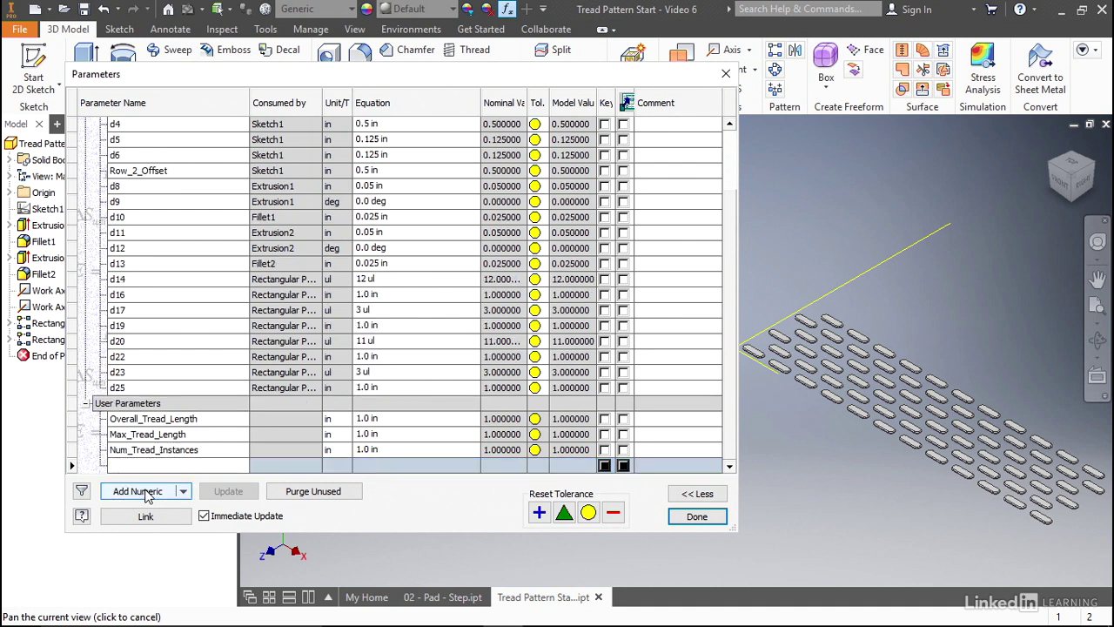
text(X_Spacing)
key(Return)
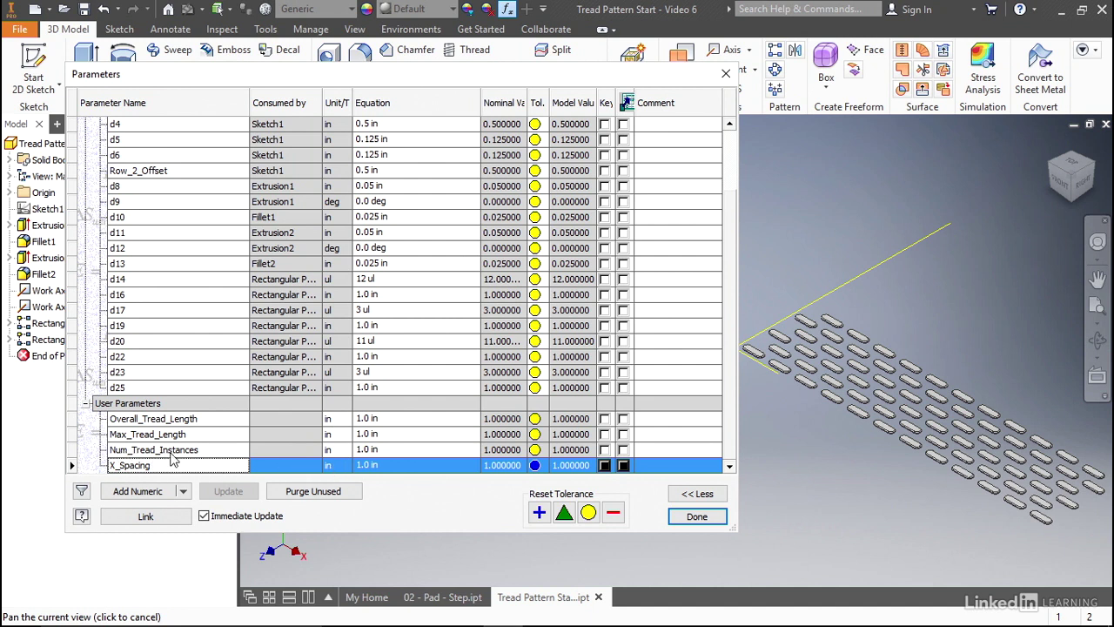
- Change Num_Tread_Instances' unit to Unitless (ul)
click(336, 454)
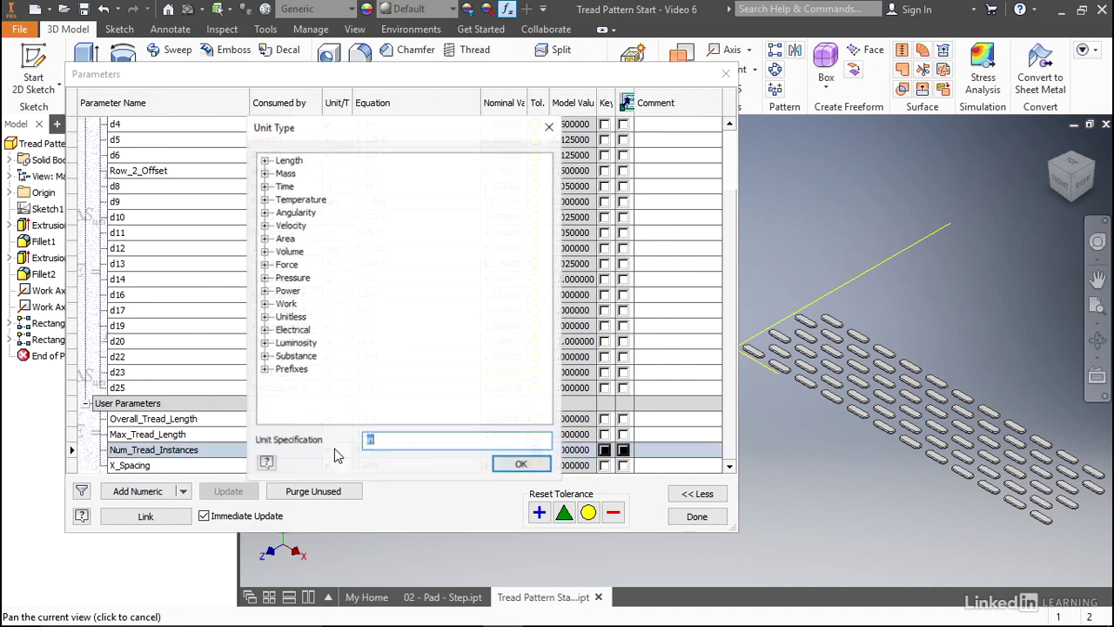
click(265, 318)
click(311, 330)
click(520, 463)
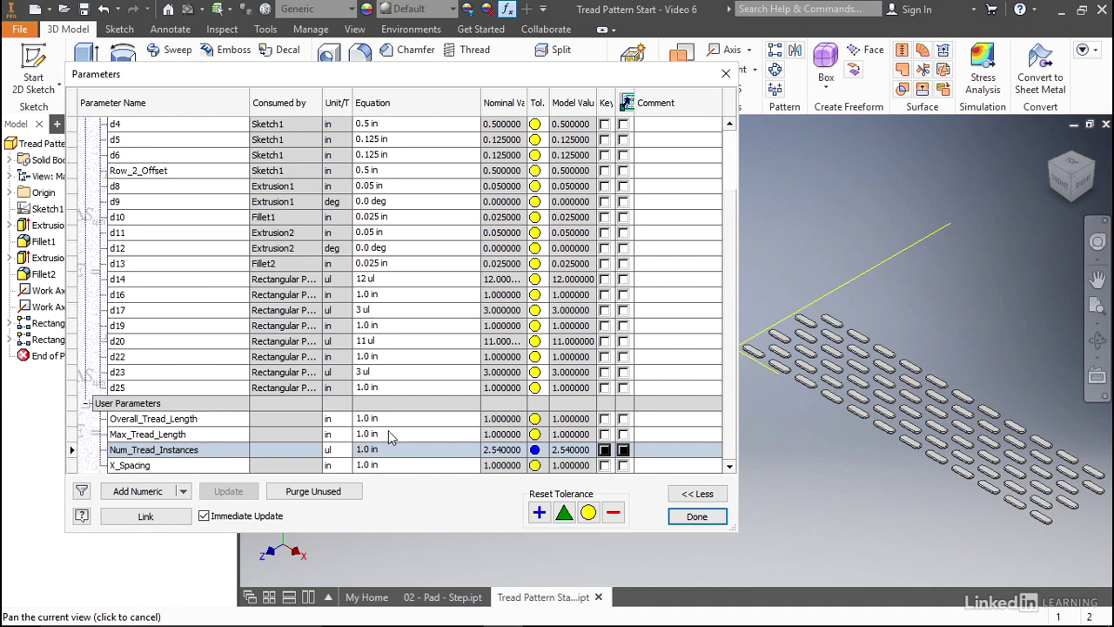
- Set Overall_Tread_Length to 12 in and Num_Tread_Instances to 12 ul
click(387, 419)
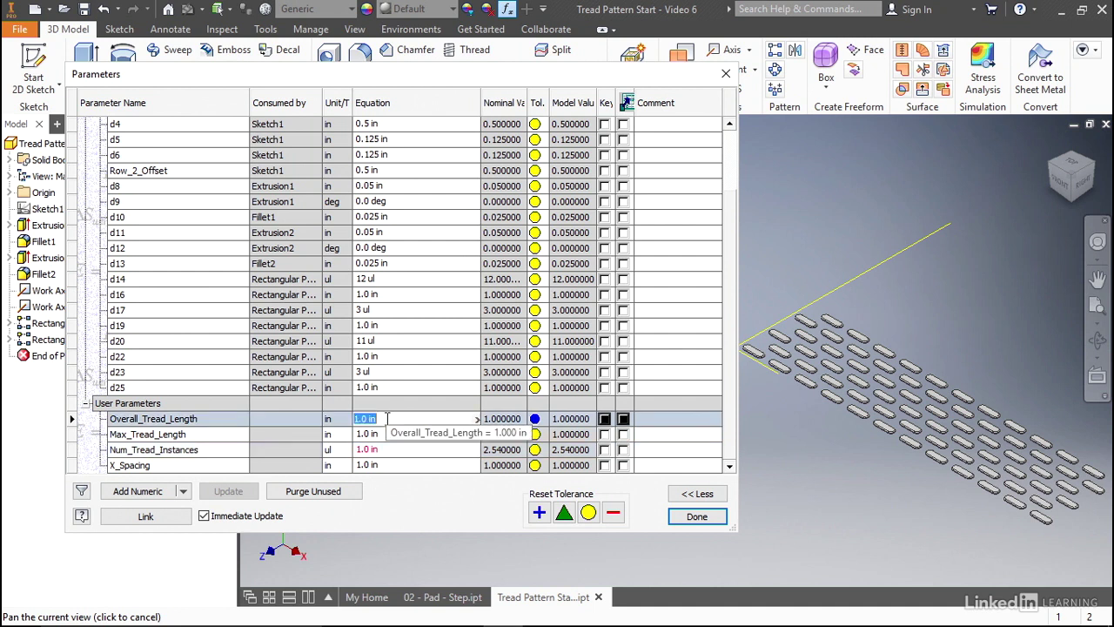
text(12 in)
key(Return)
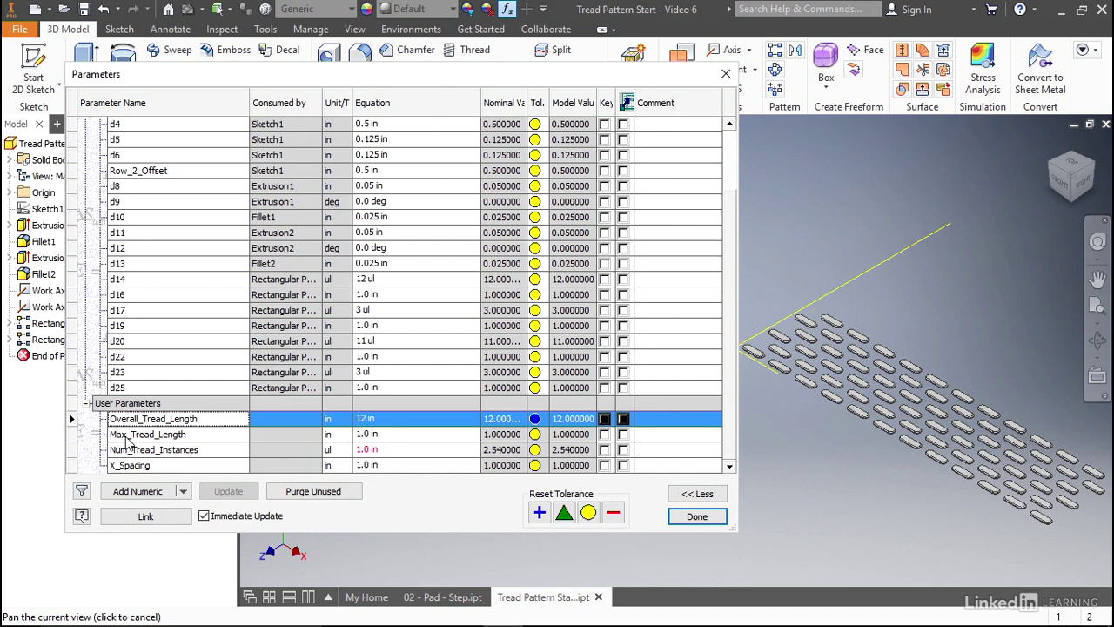
click(390, 449)
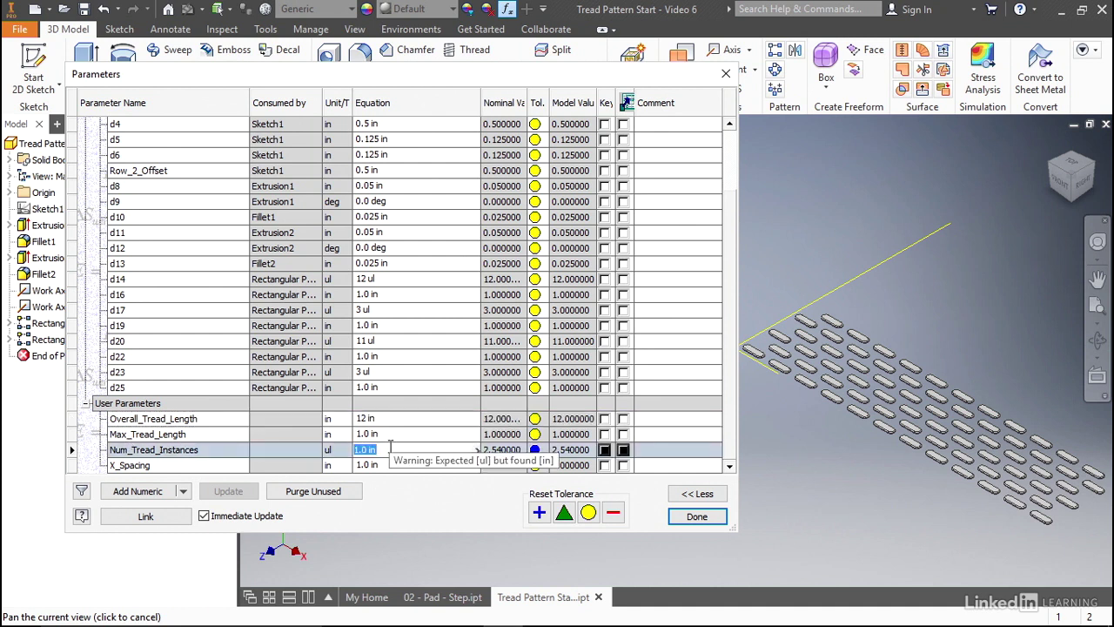
text(12 ul)
key(Return)
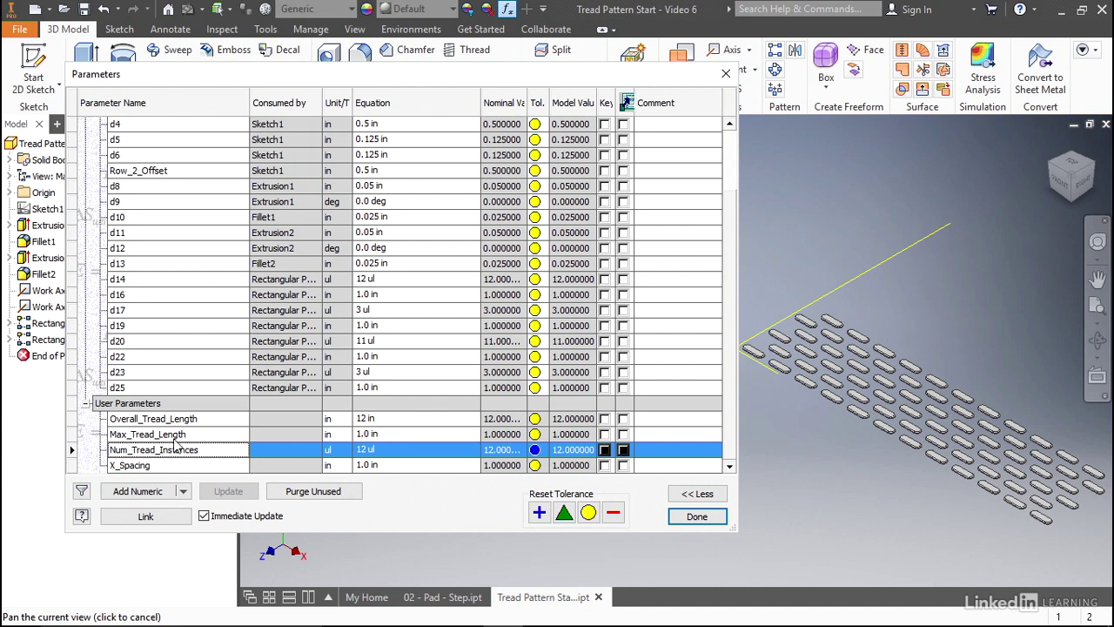
- Set Num_Tread_Instances' equation to Overall_Tread_Length / Max_Tread_Length
click(383, 449)
double_click(396, 451)
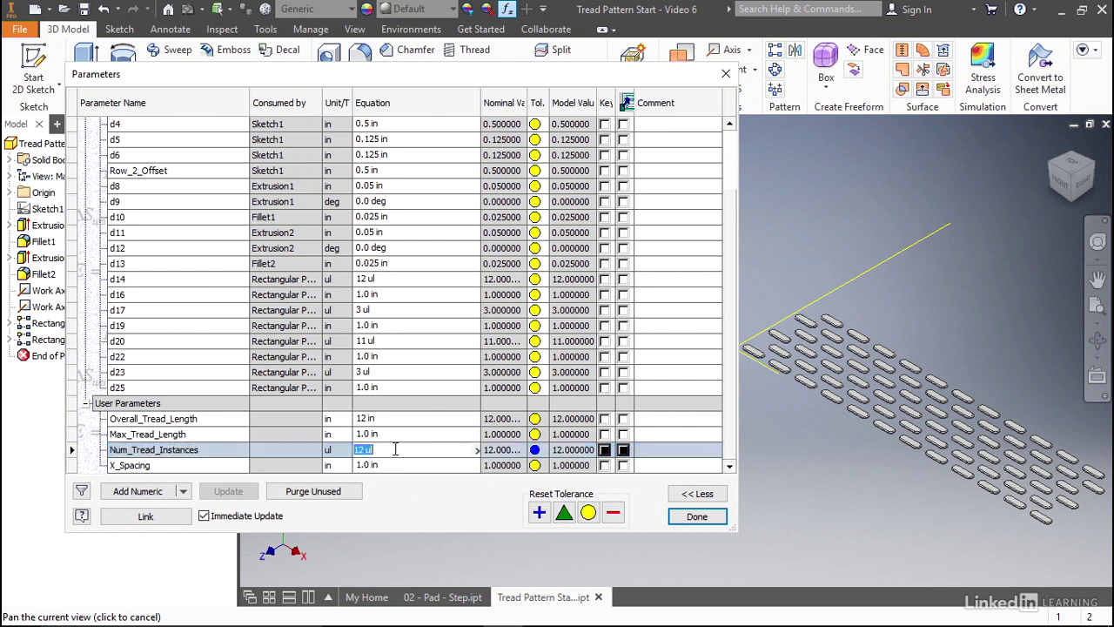
text(Overall_Tread_Length /)
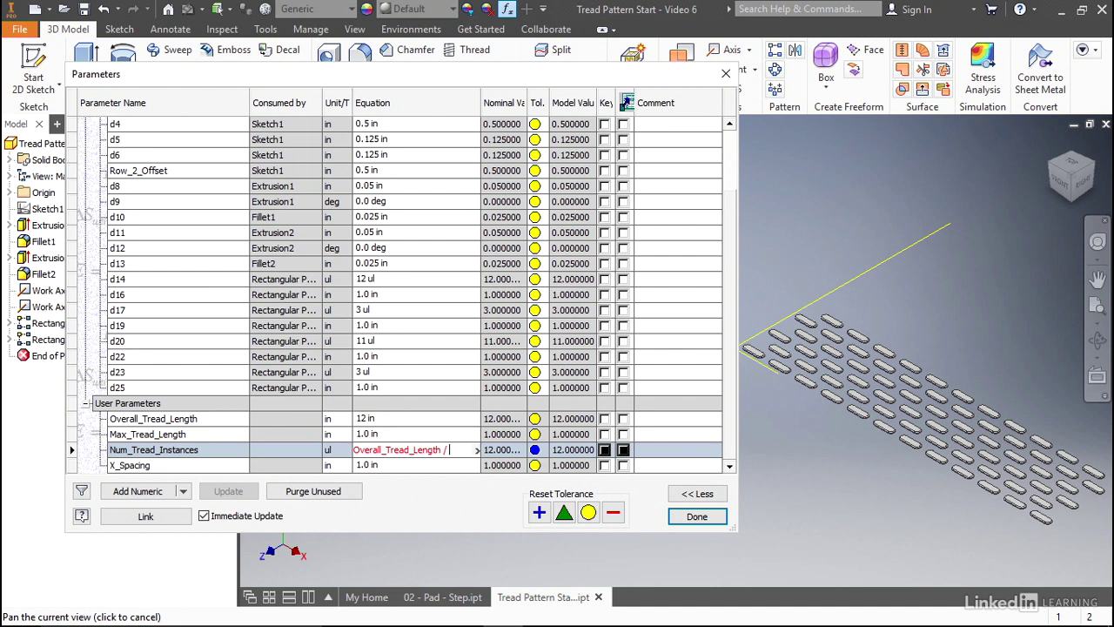
text( Max_Tread)
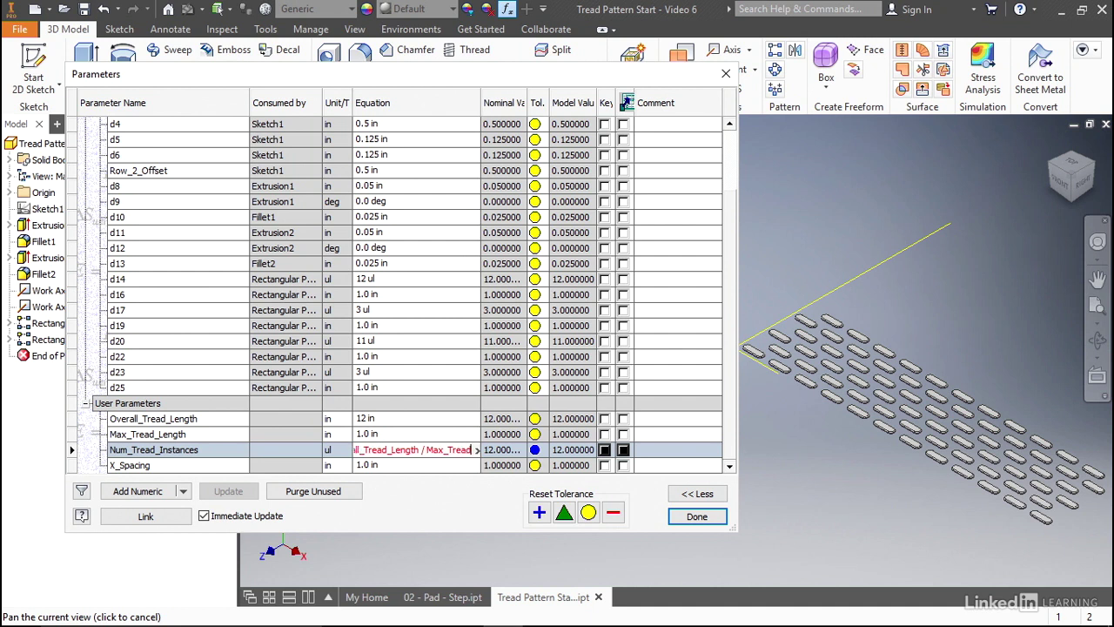
text(_Length)
key(Return)
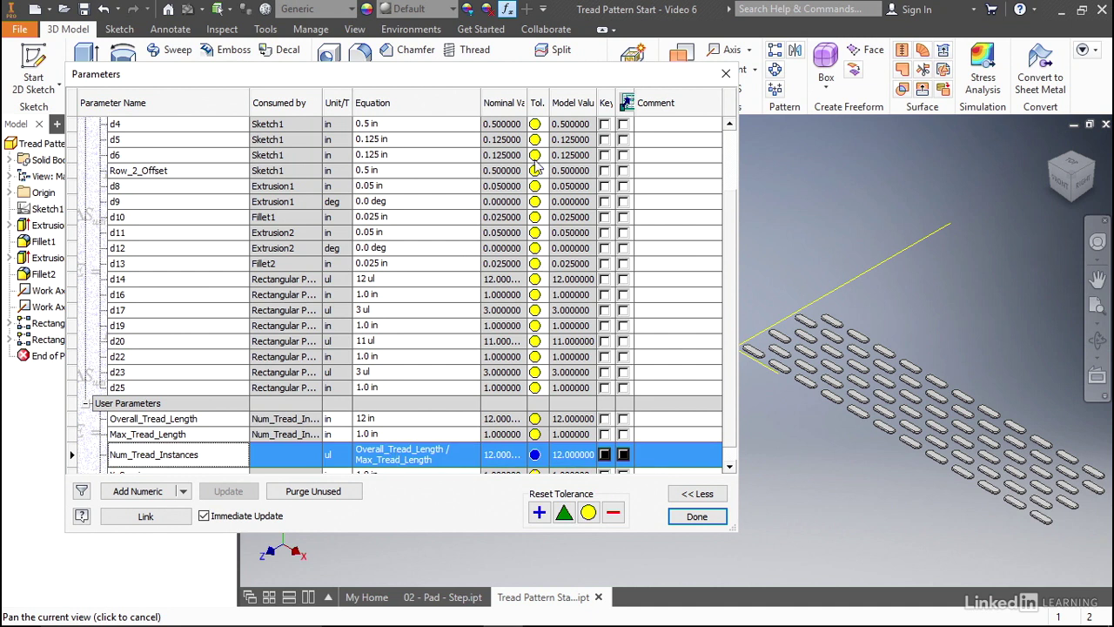
- Widen the Nominal Value column and change Overall_Tread_Length to 12.453 in
drag(527, 105, 562, 108)
click(378, 419)
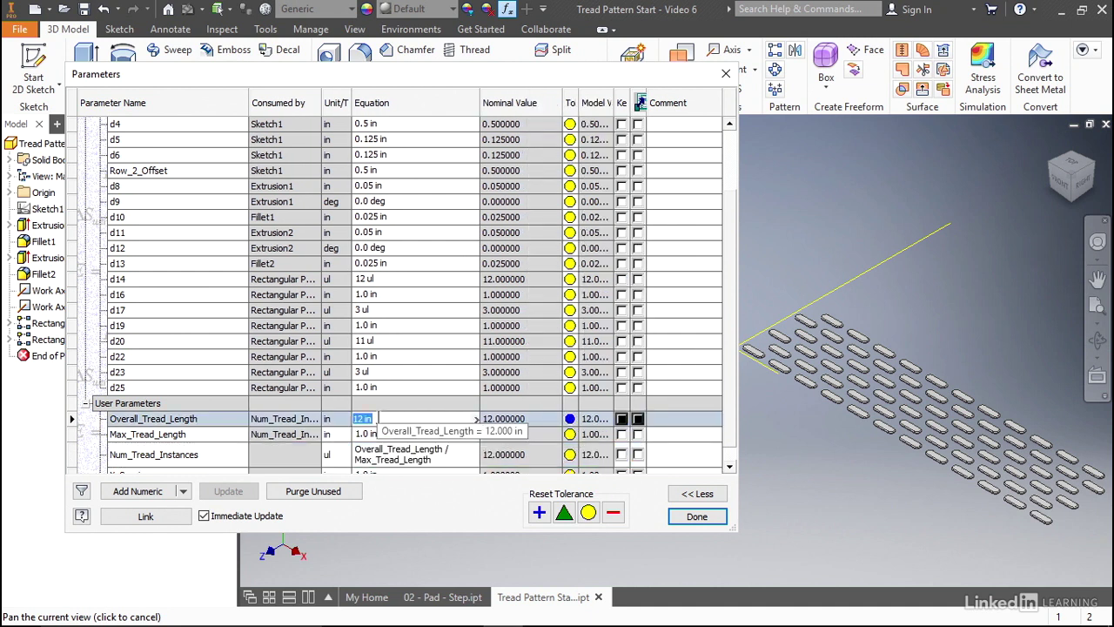
text(12.453)
key(Return)
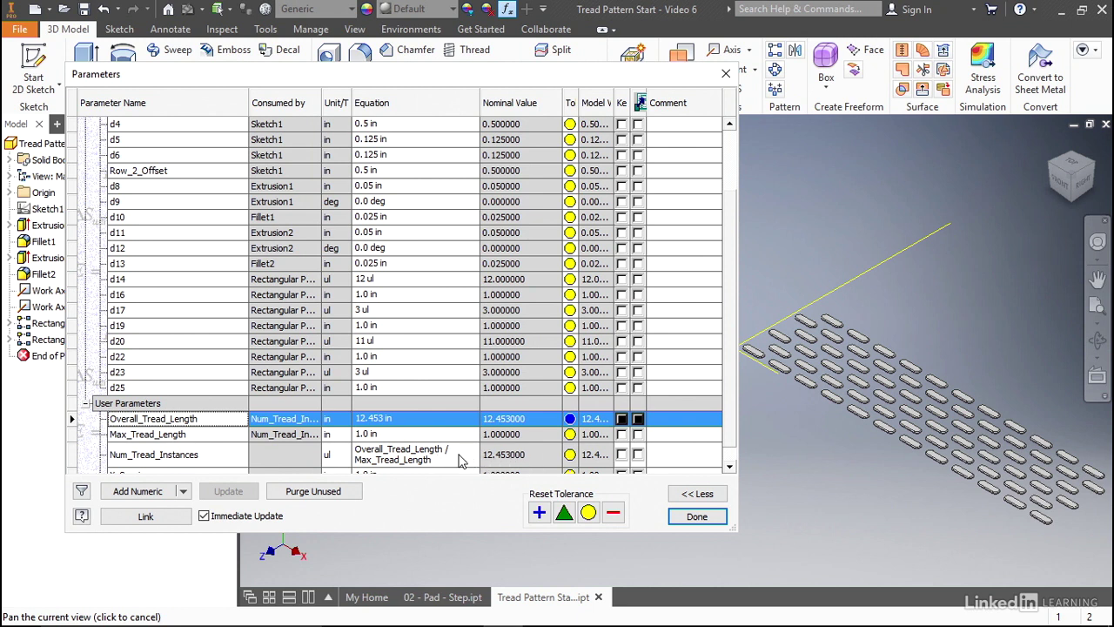
- Wrap the Num_Tread_Instances equation in ceil( ) so it evaluates to 13
click(369, 454)
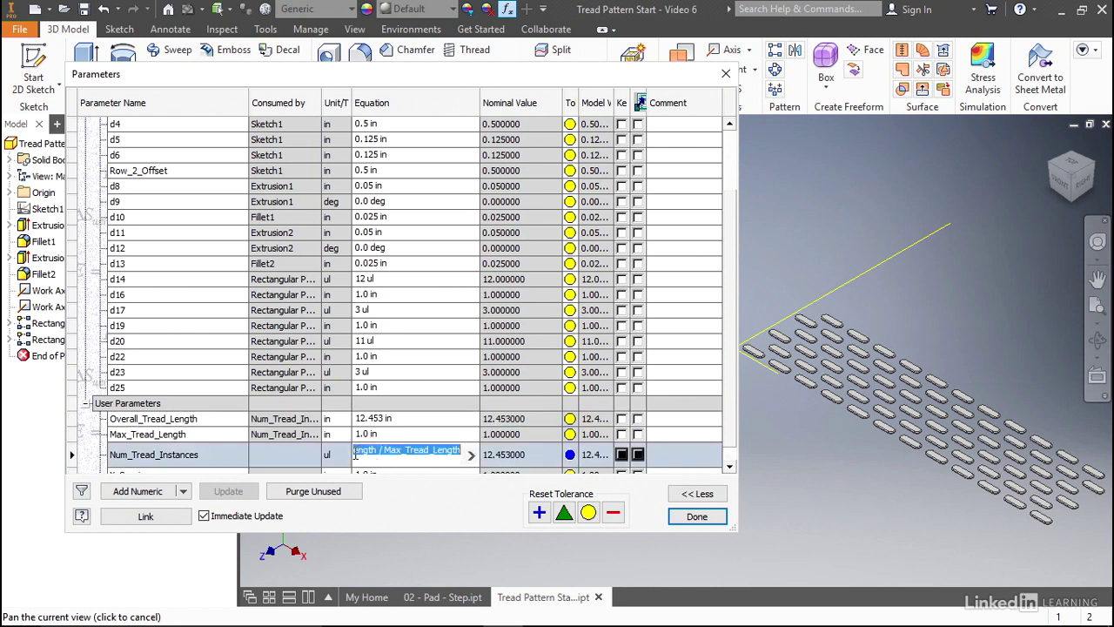
key(Home)
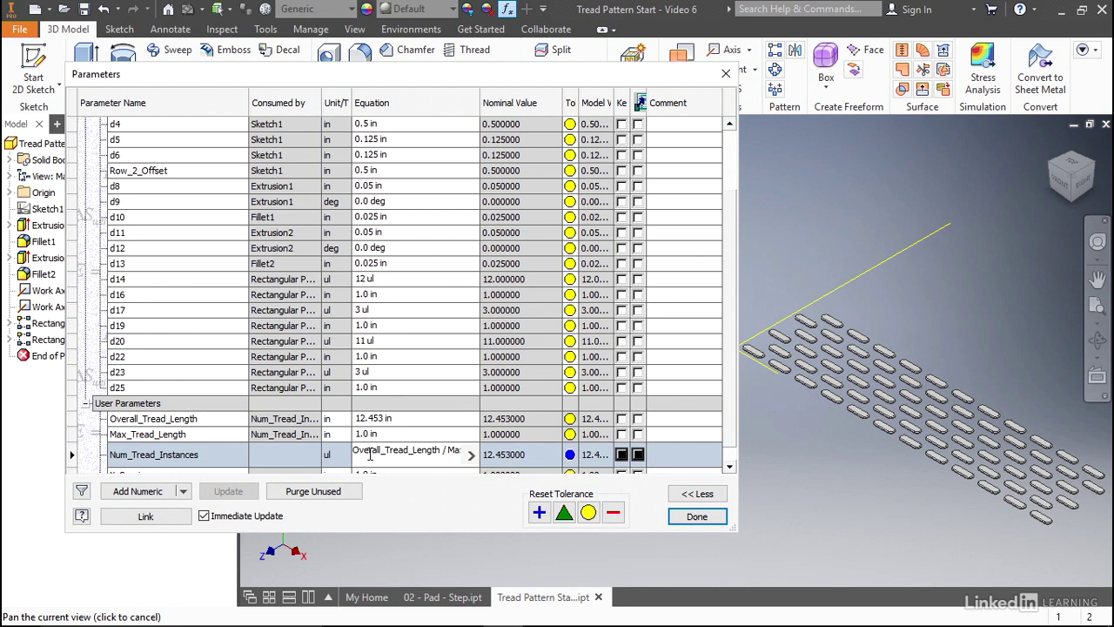
text(ceil()
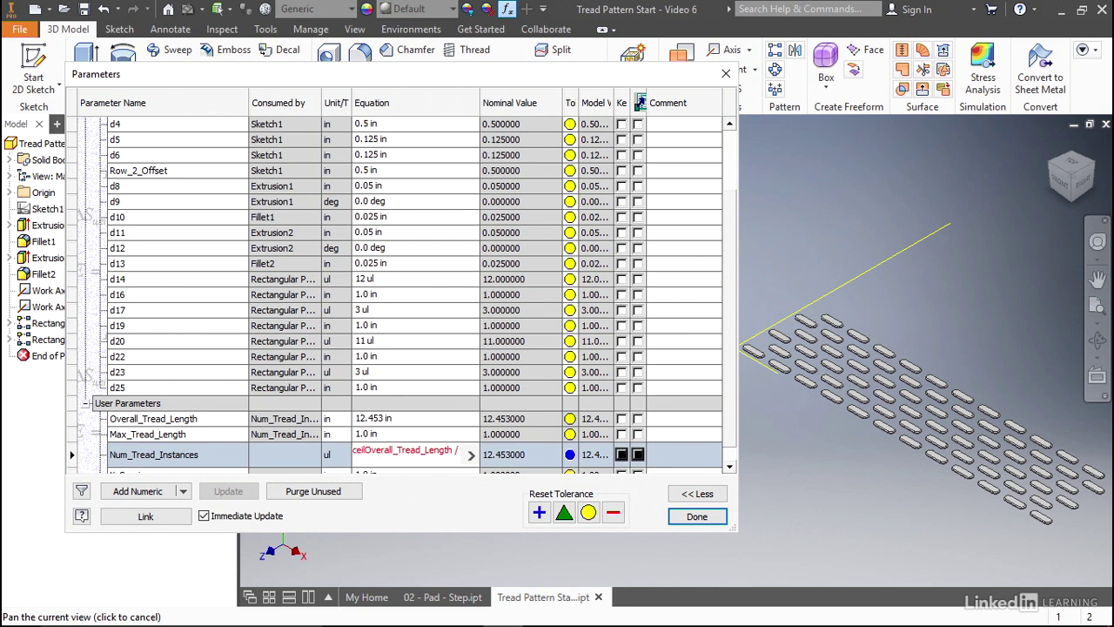
key(End)
text())
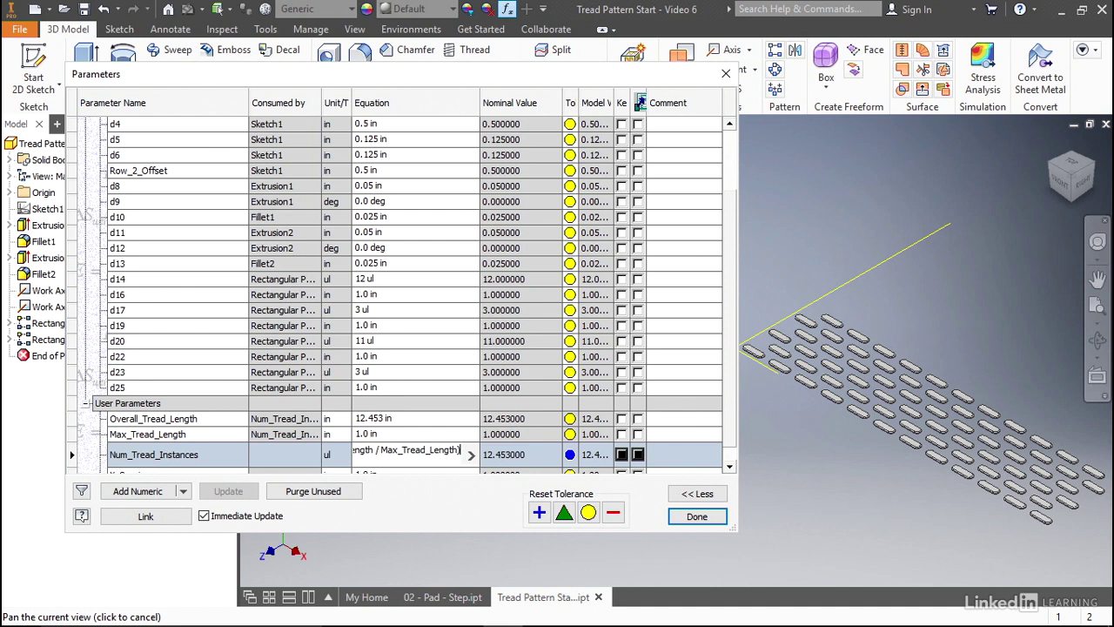
key(Return)
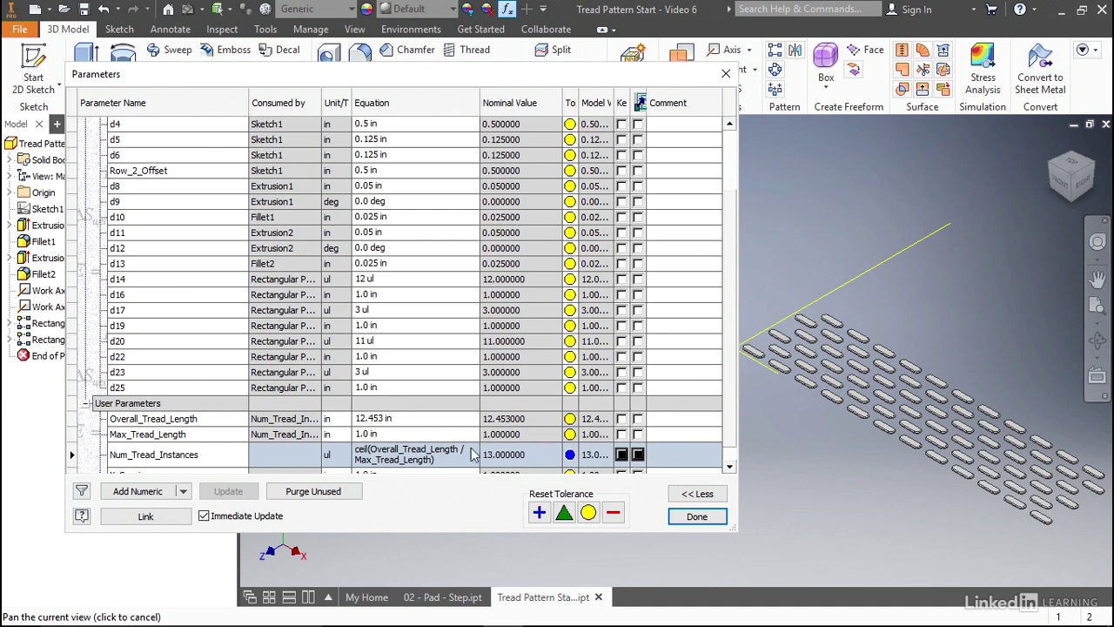
scroll(519, 451, down, 1)
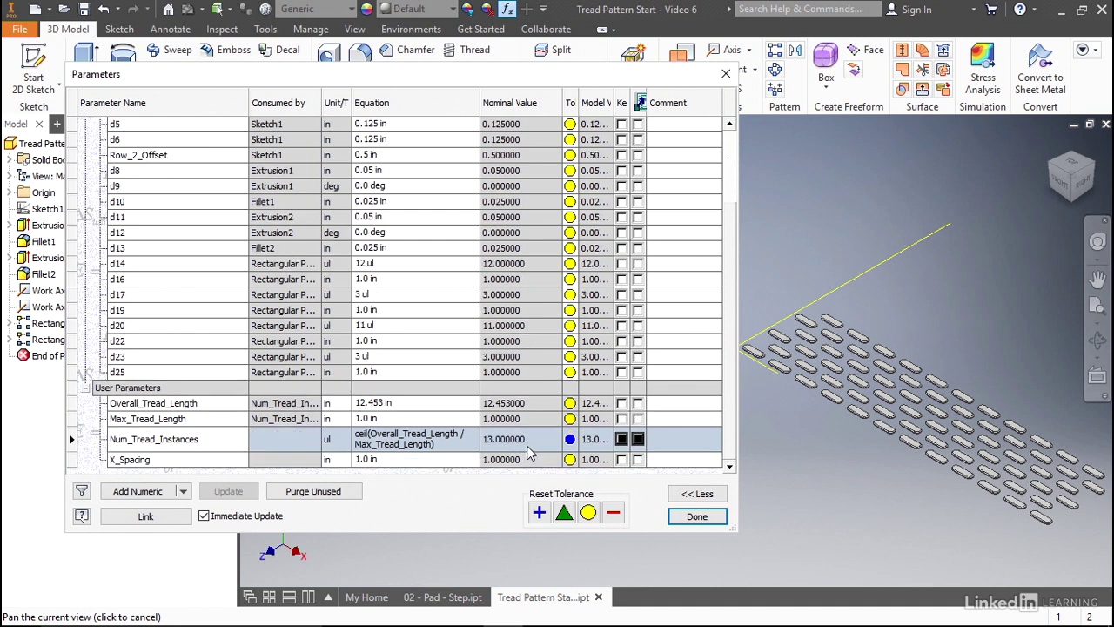
- Define X_Spacing as Overall_Tread_Length / Num_Tread_Instances, giving 0.957923 in
click(383, 459)
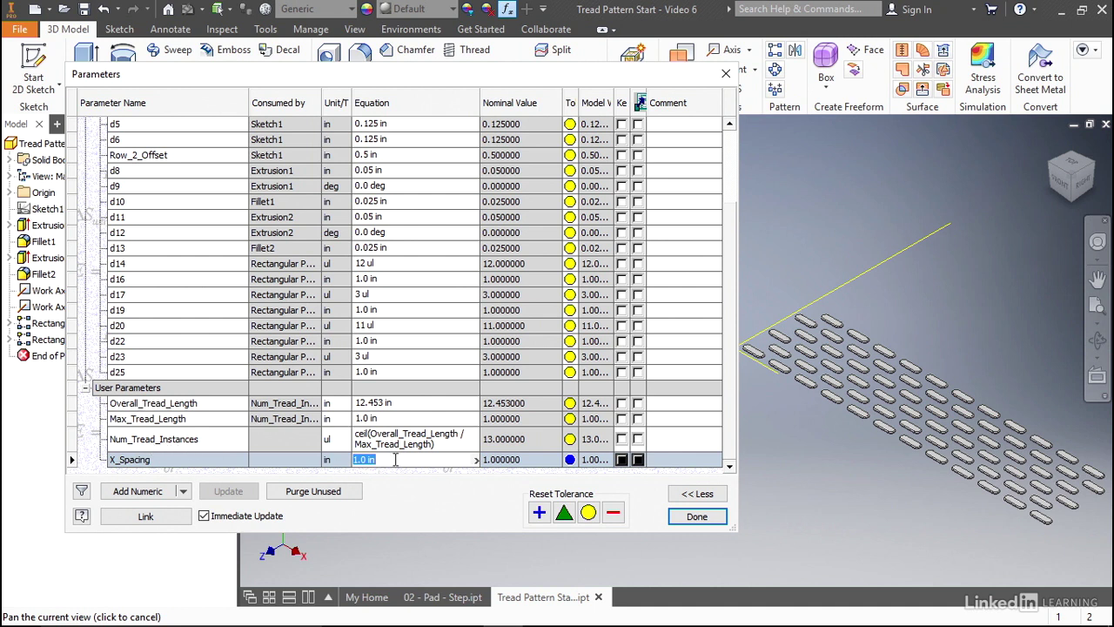
text(Overall_Tread_Length / Num_Tread_Instances)
key(Return)
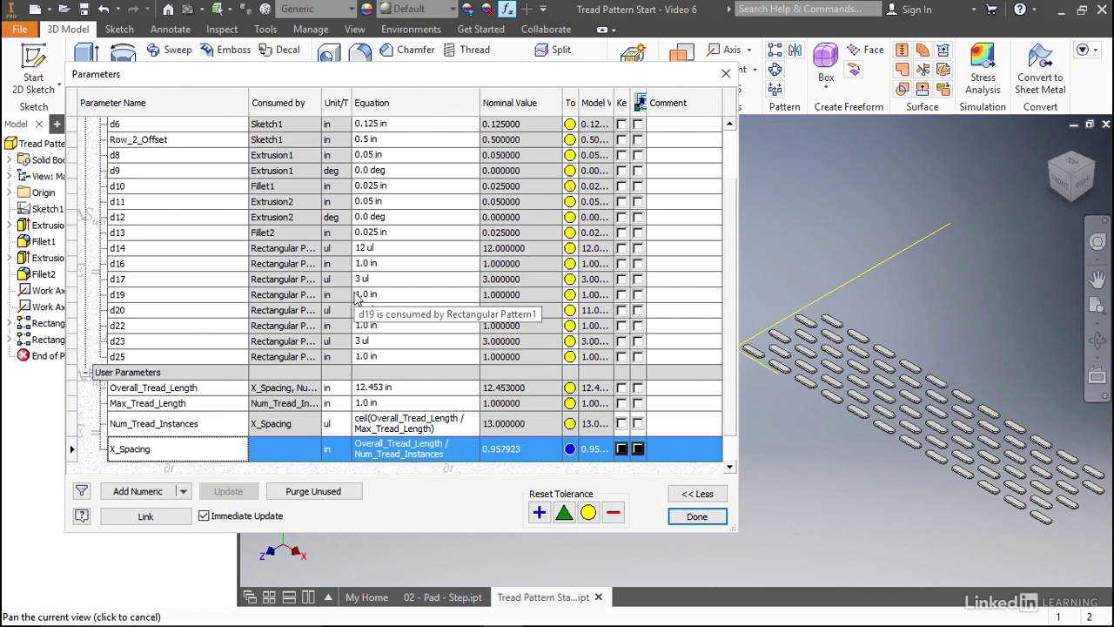
scroll(339, 349, up, 3)
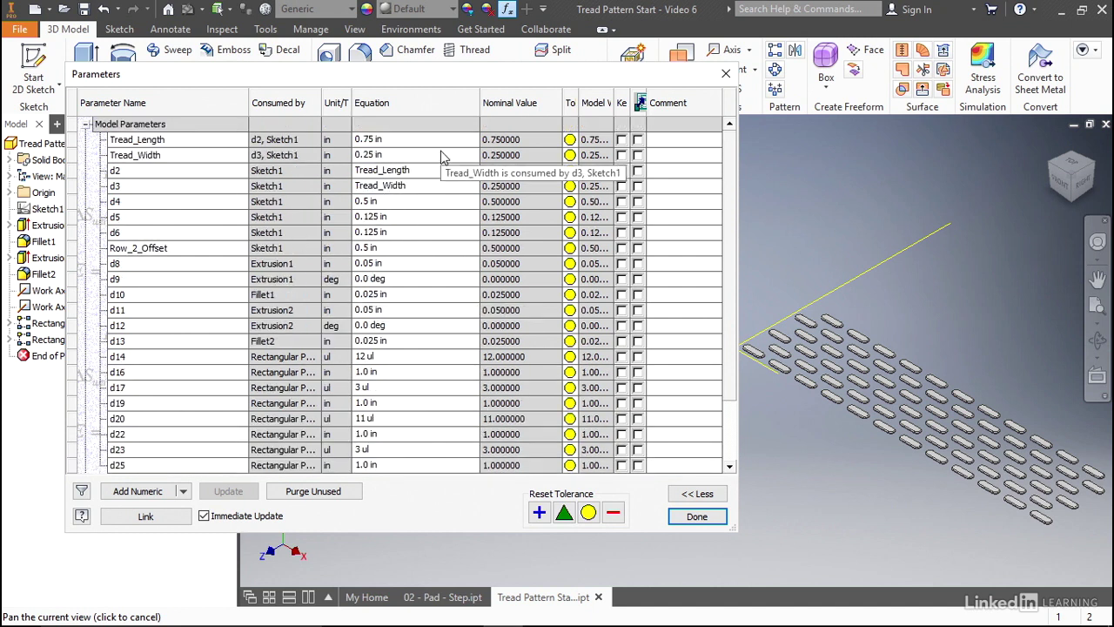
- Set Tread_Length to X_Spacing - .25 and Row_2_Offset to X_Spacing / 2
click(414, 143)
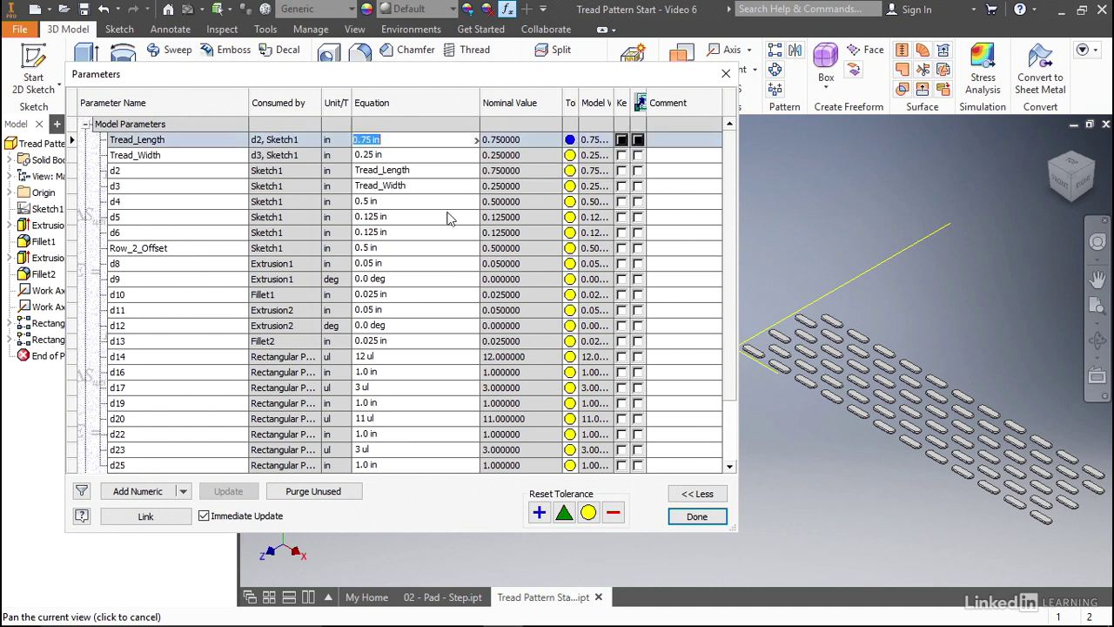
text(X)
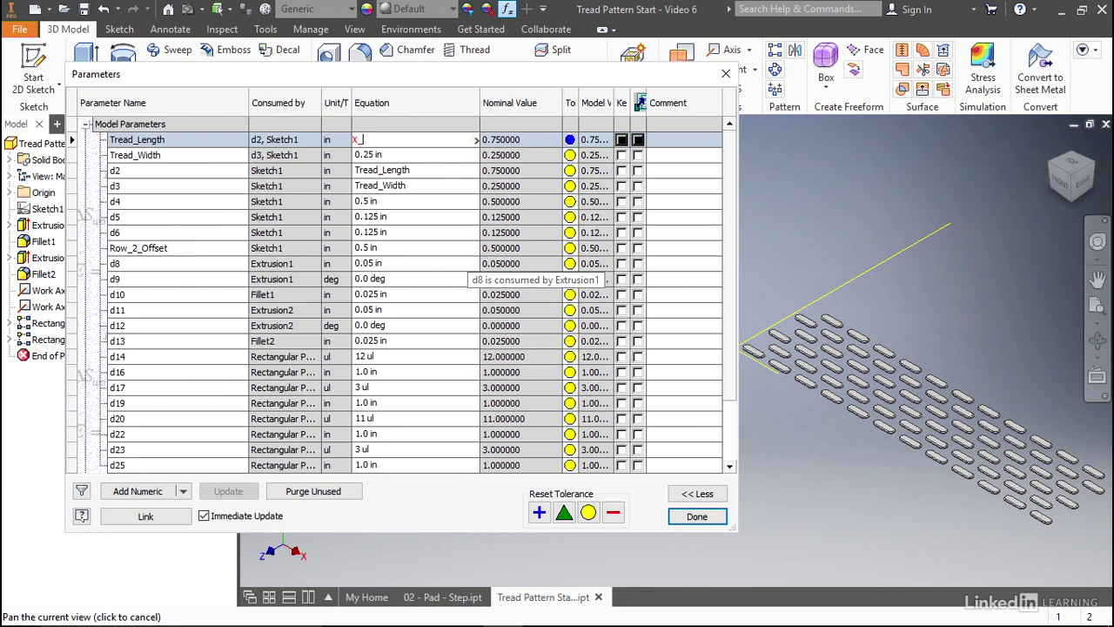
text(_Spacing - )
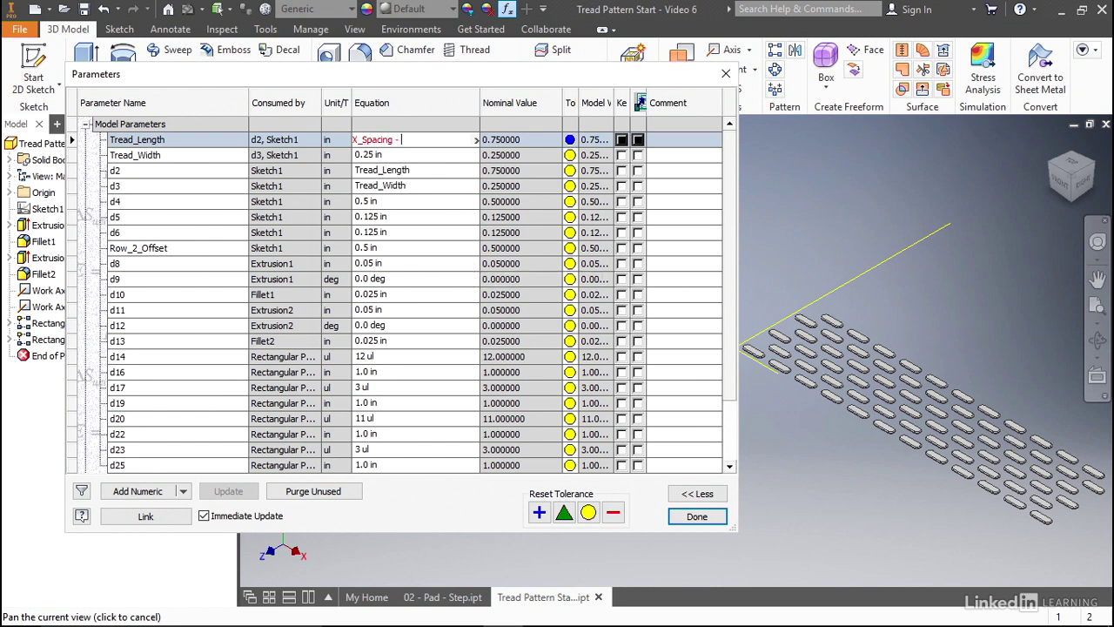
text(.25)
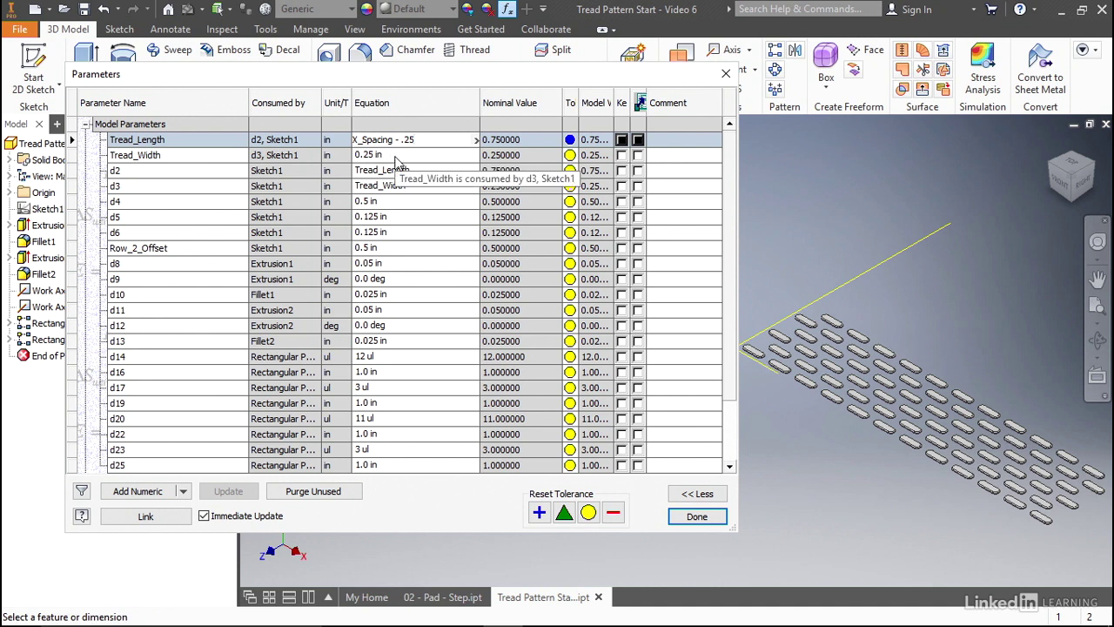
click(393, 248)
click(394, 248)
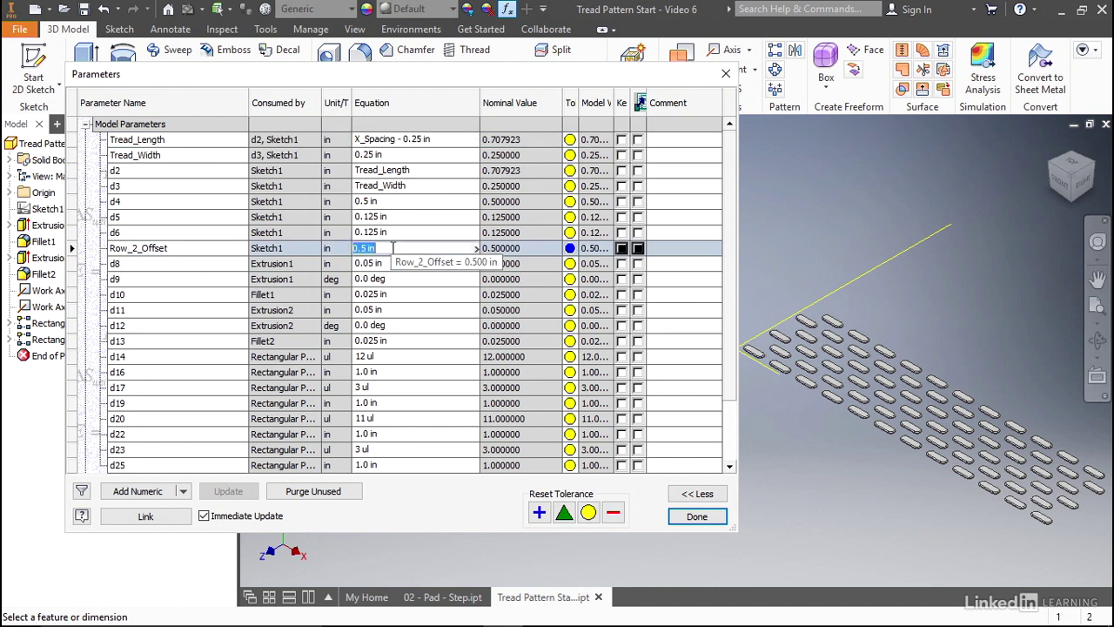
text(X_Spacing/)
text(2)
key(BackSpace)
text(/ 2)
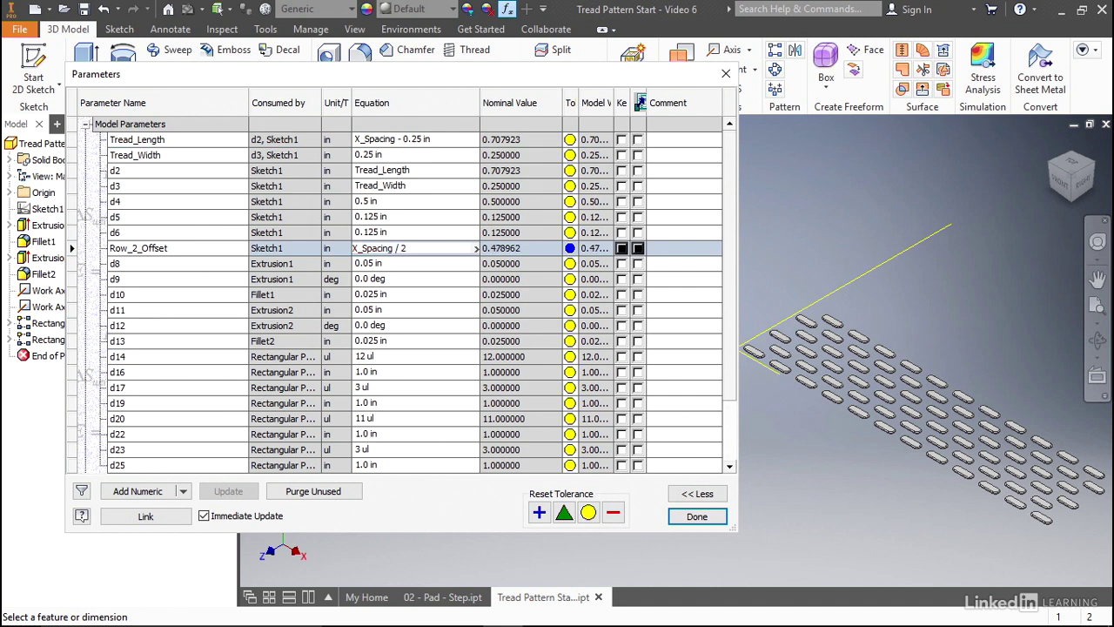
key(Return)
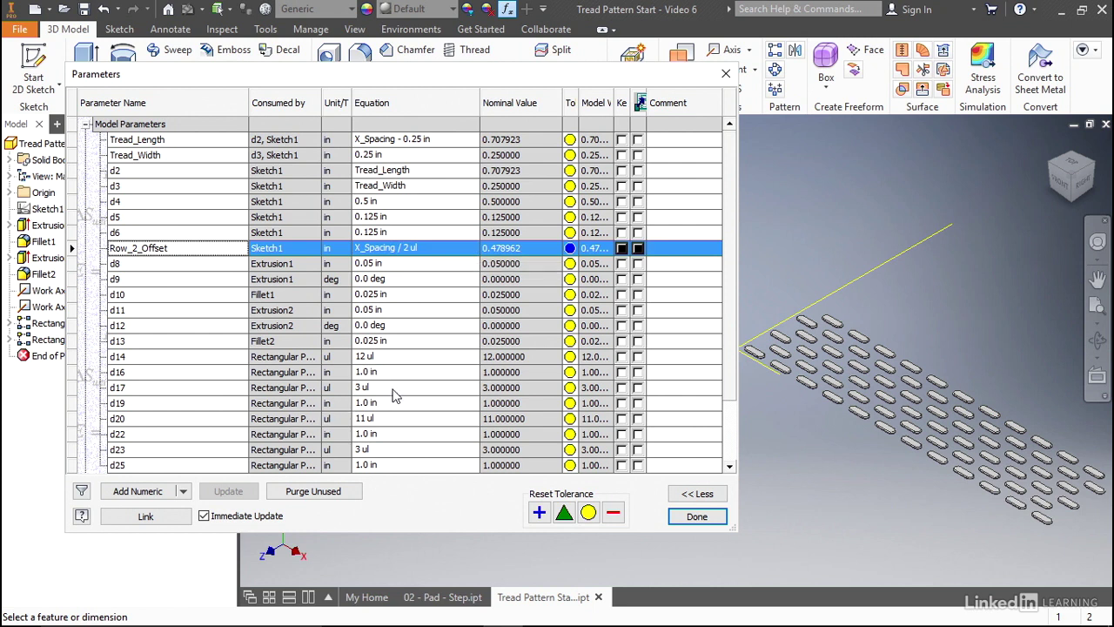
scroll(329, 423, down, 2)
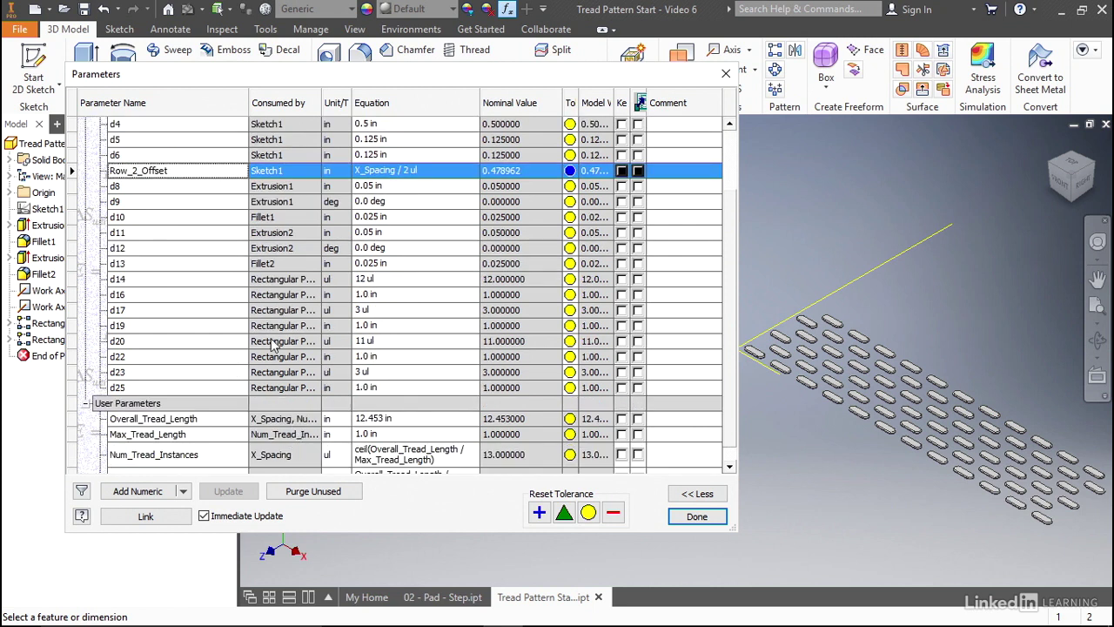
- Set d20 to Num_Tread_Instances - 1 and d14 to Num_Tread_Instances
click(379, 341)
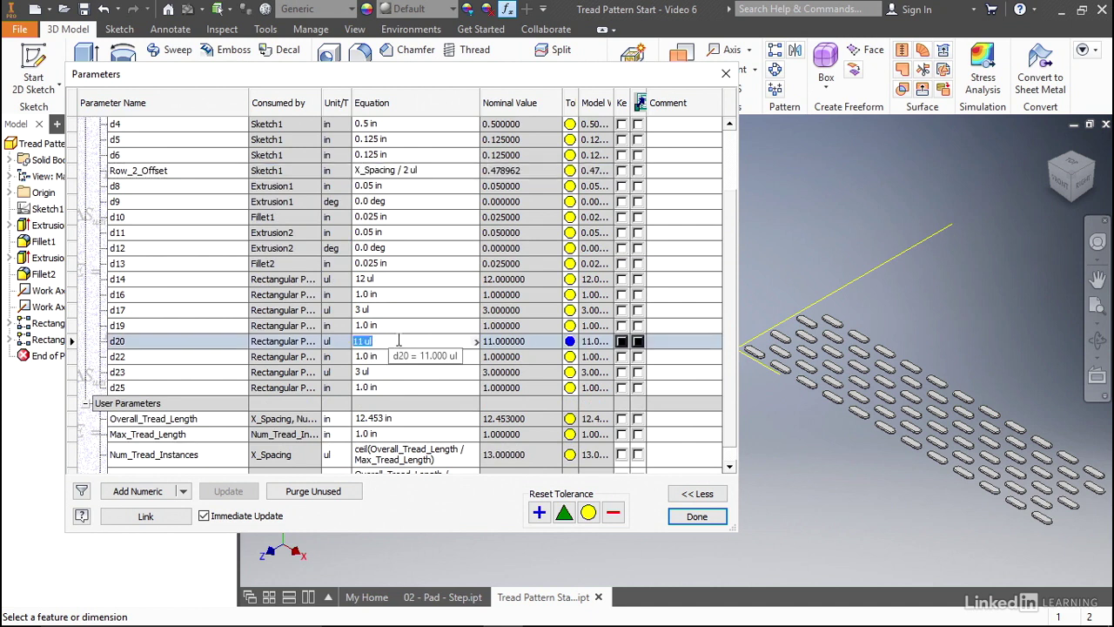
text(Num_Tread_)
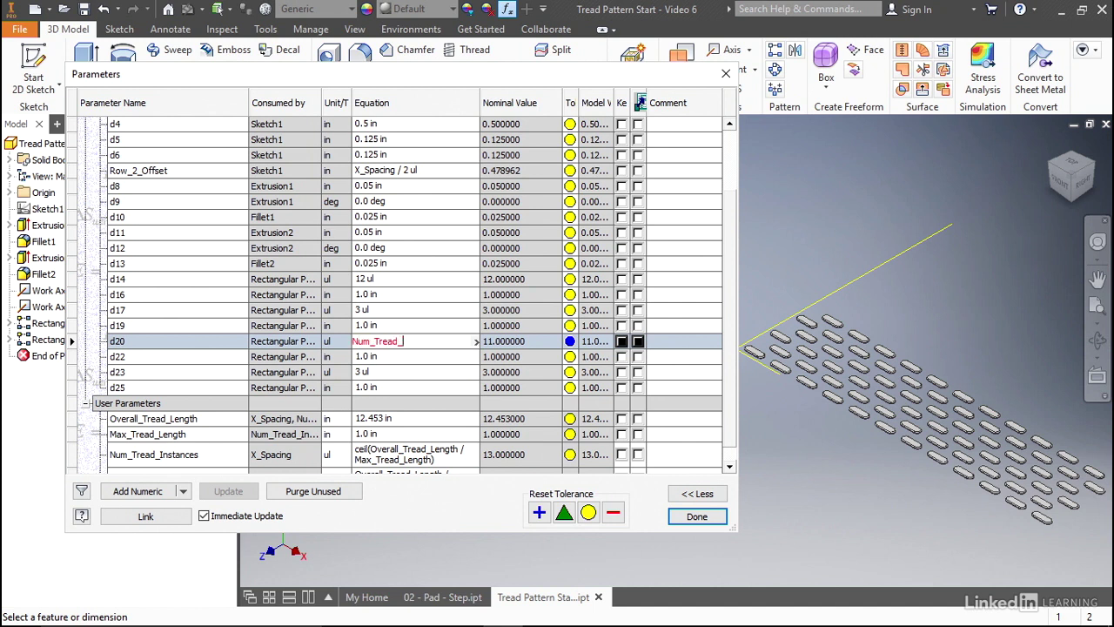
text(Instances - 1)
click(379, 278)
text(Num_Tre)
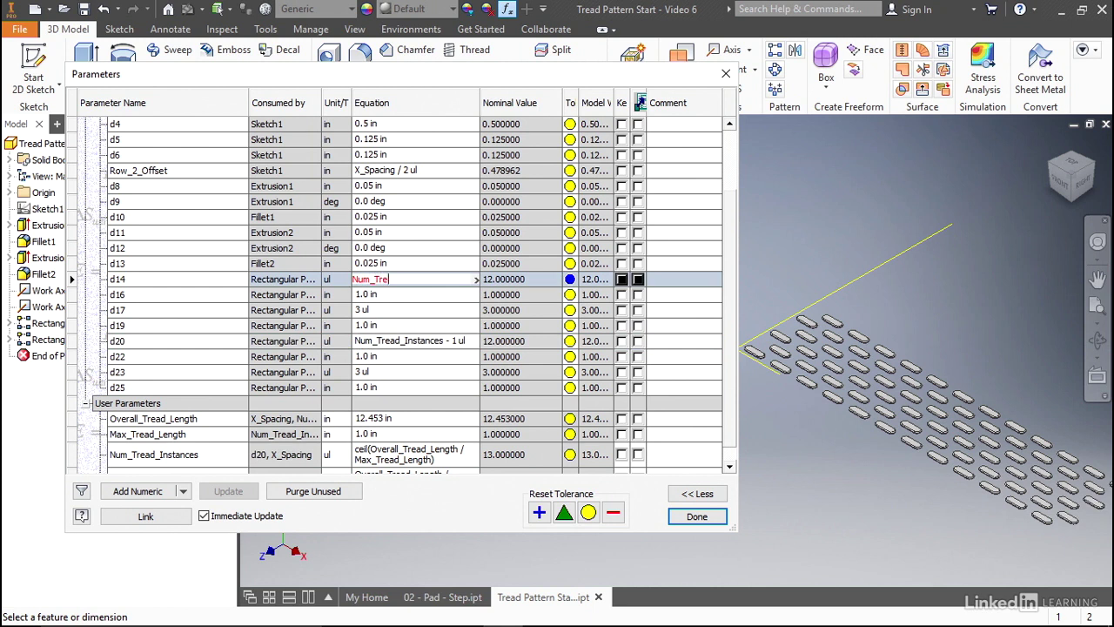
text(ad_Instances)
key(Return)
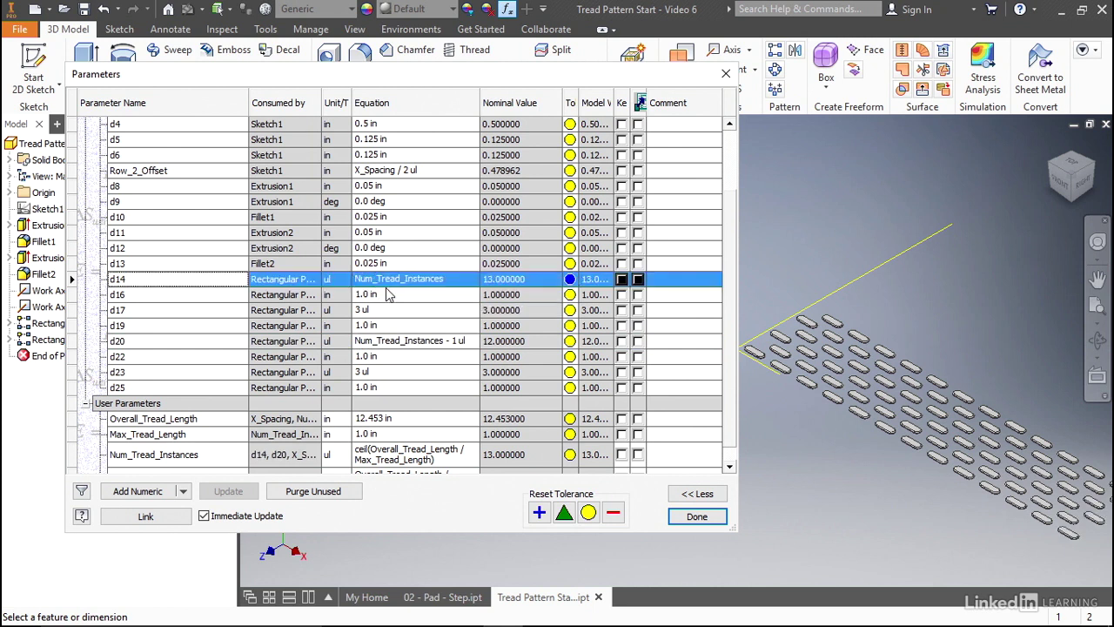
- Set d16 and d22 to X_Spacing and close the Parameters dialog
click(389, 294)
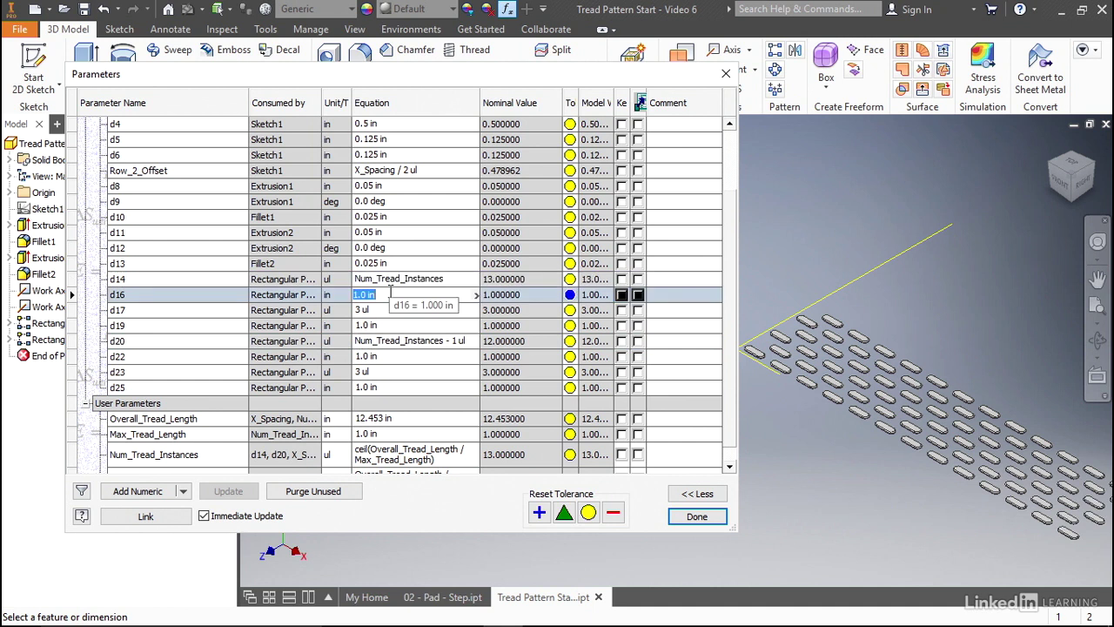
text(X_Spacing)
key(Return)
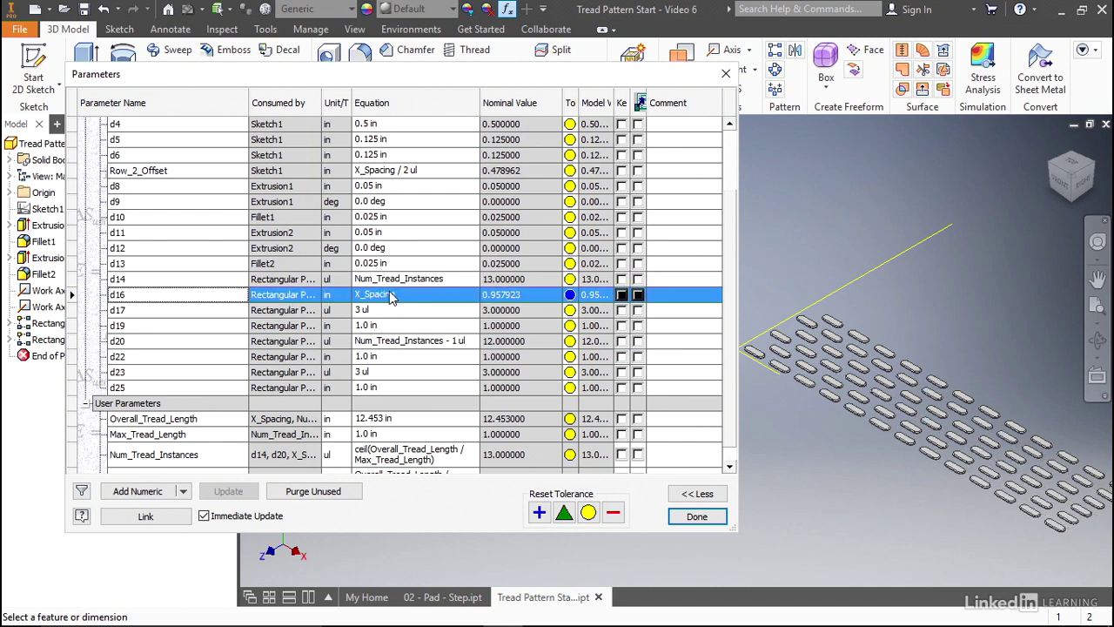
click(383, 356)
text(X_S)
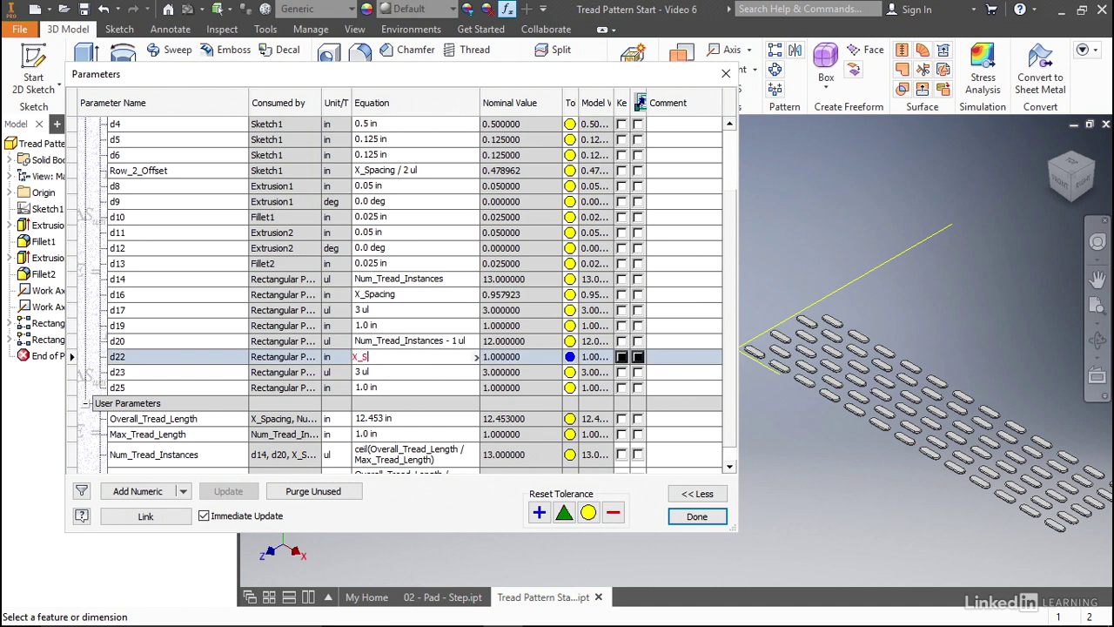
text(pacibngng)
key(Return)
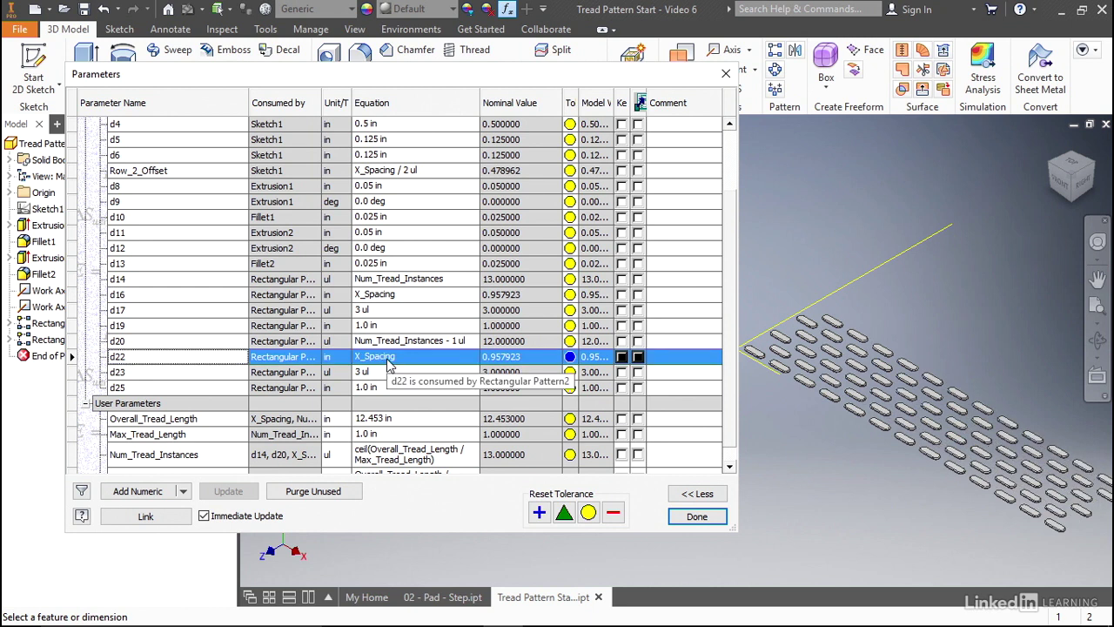
click(696, 516)
middle_drag(745, 459, 665, 420)
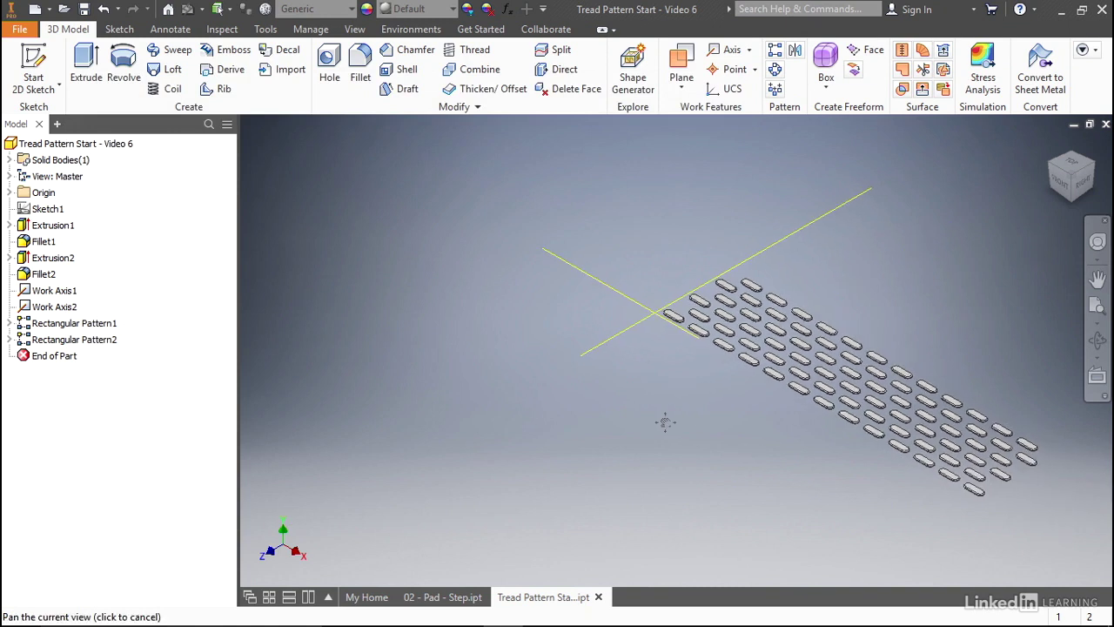
- In Parameters, test Max_Tread_Length at 0.75 in and Overall_Tread_Length at 14 in
click(507, 8)
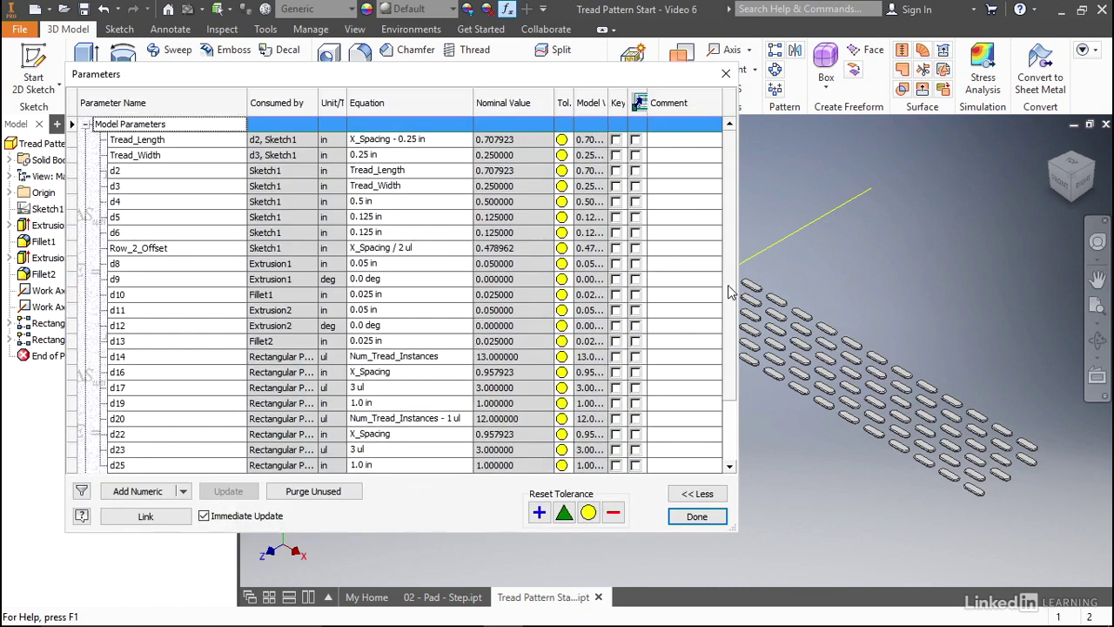
scroll(731, 414, down, 3)
click(372, 404)
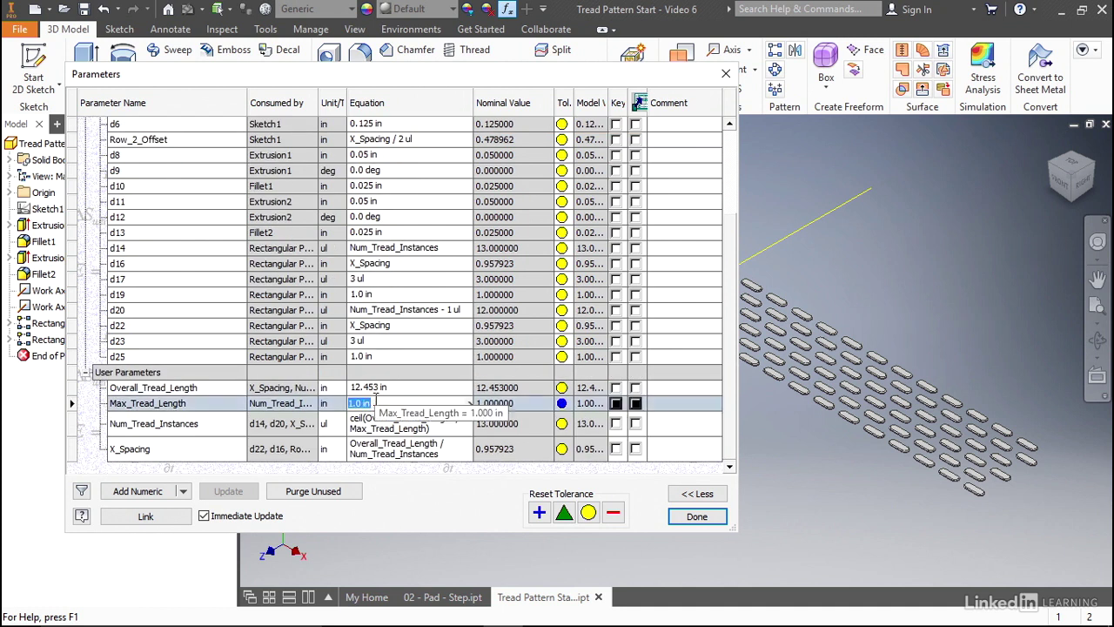
text(0.75)
key(Return)
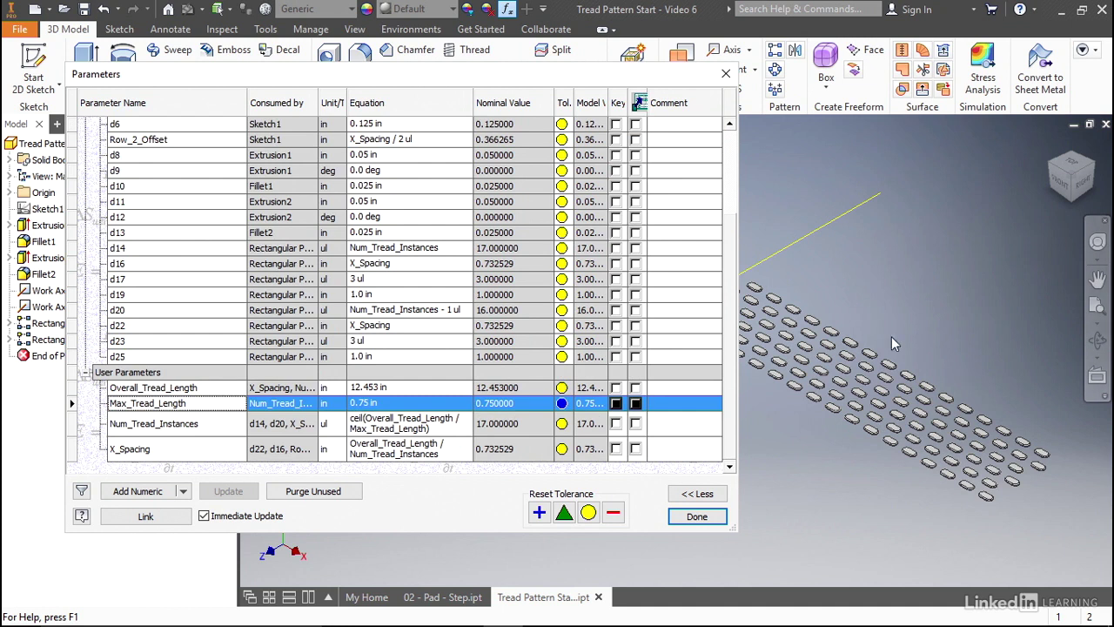
click(399, 388)
text(14)
key(Return)
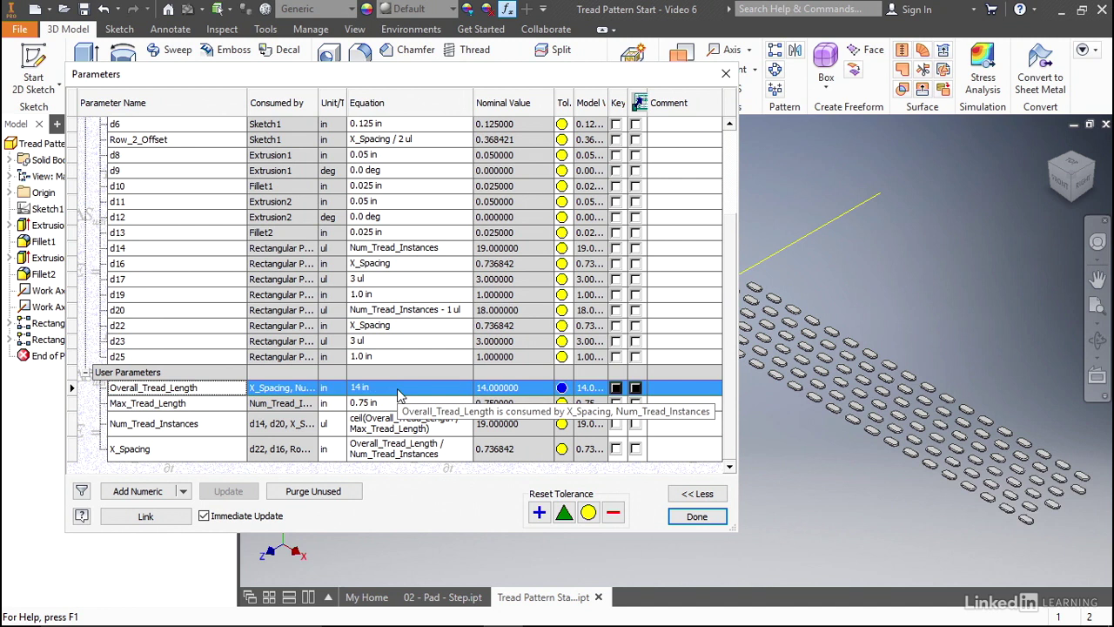
- Try Max_Tread_Length at 1.25 in, then restore it to 1 in
click(396, 403)
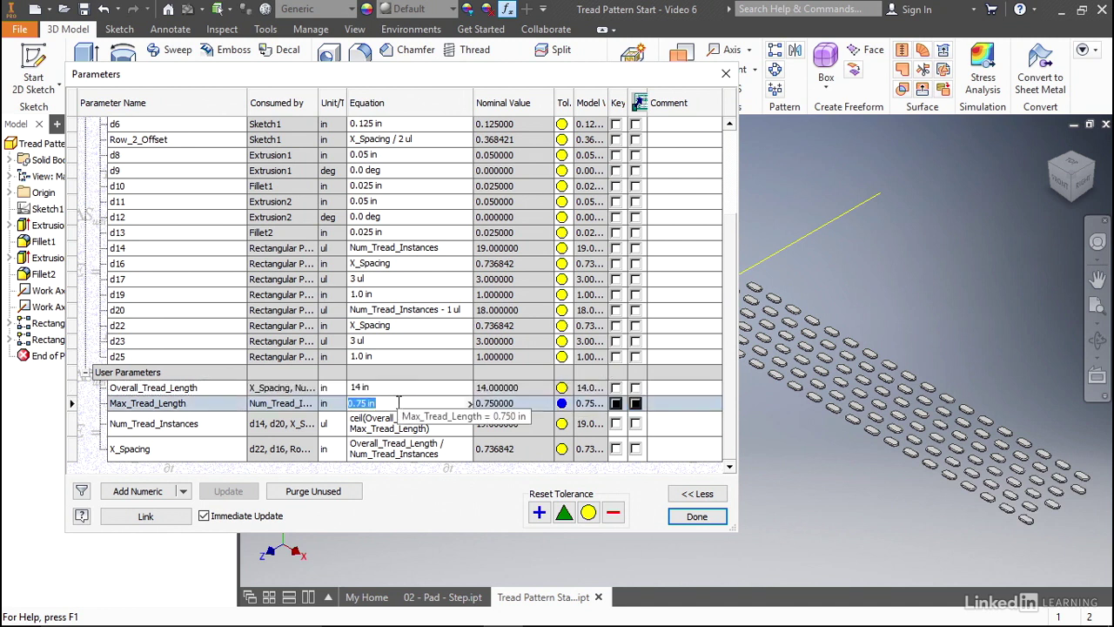
text(1.25)
key(Return)
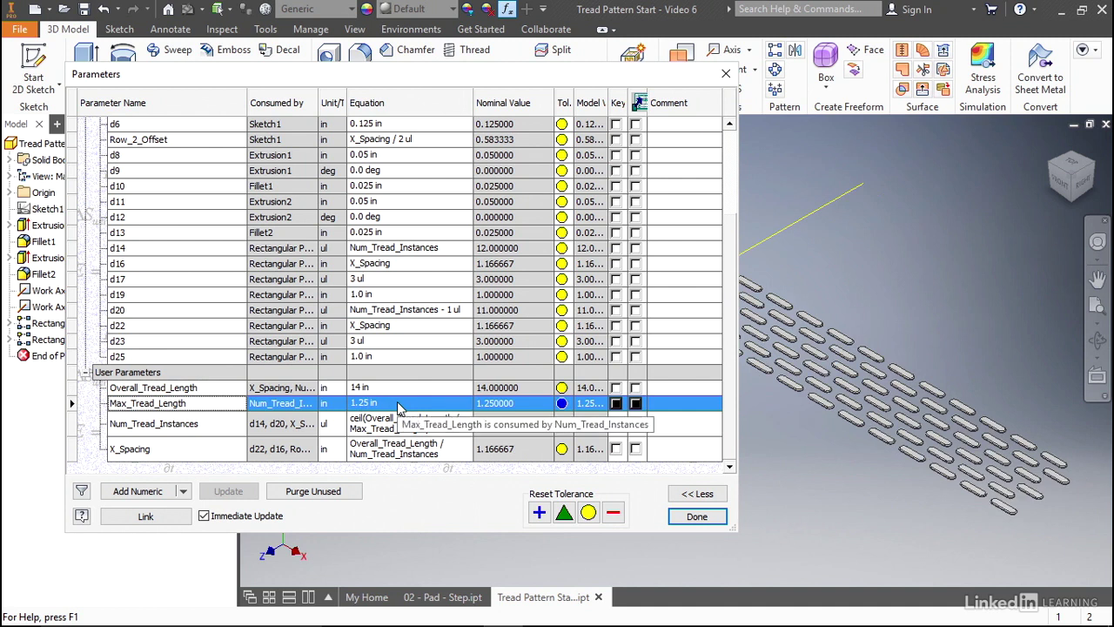
click(398, 404)
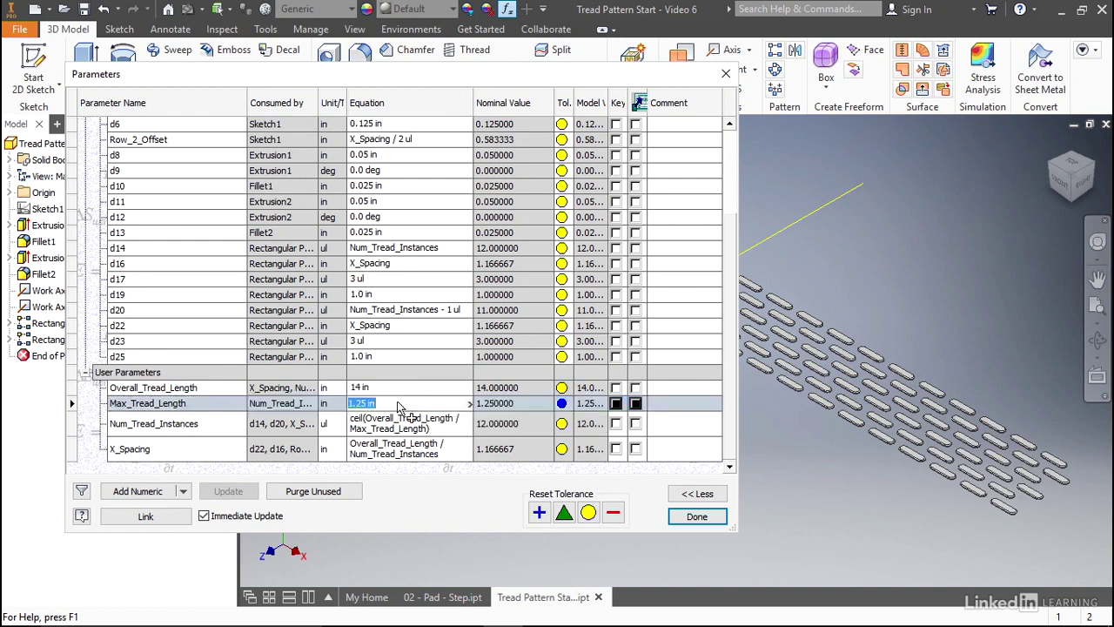
text(1)
key(Return)
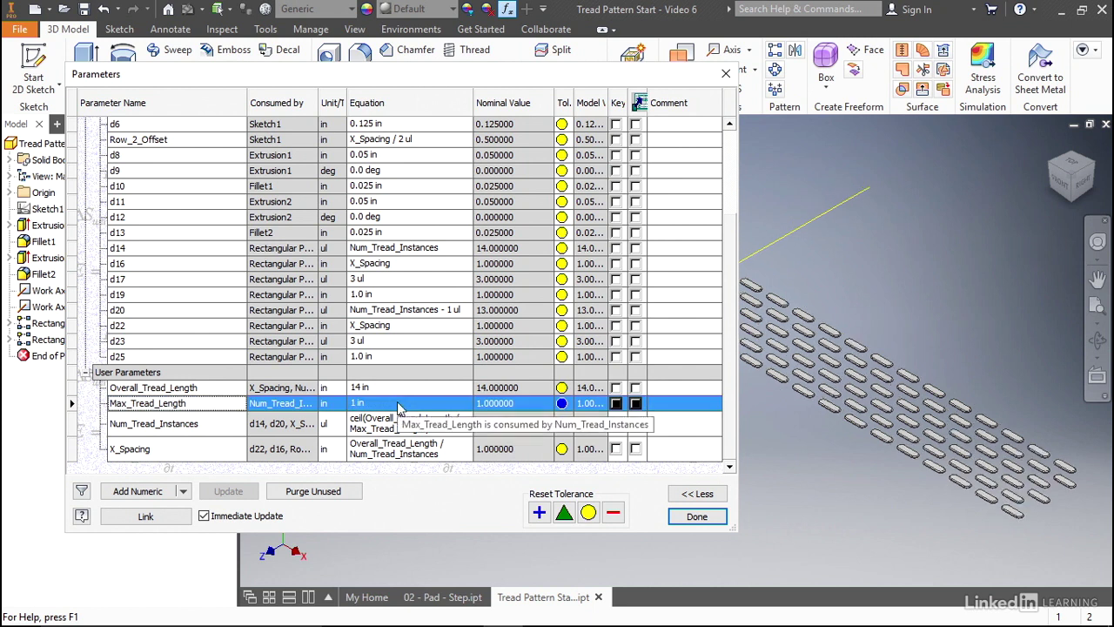
- Try Overall_Tread_Length at 15 in, then set it back to 12 in
click(393, 390)
text(15)
key(Return)
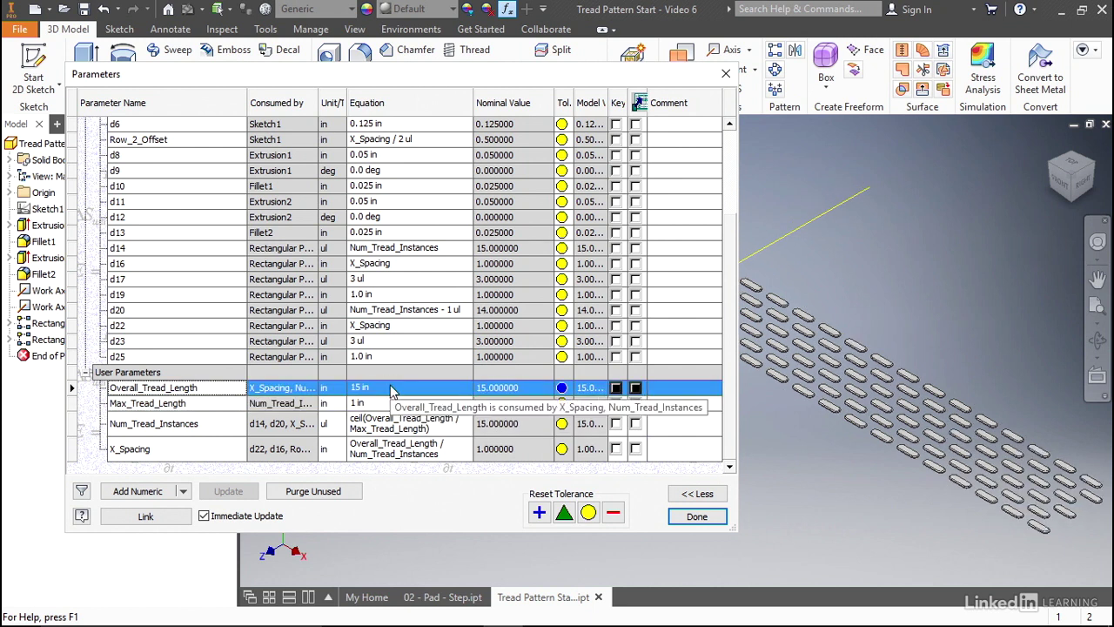
click(390, 388)
text(12)
key(Return)
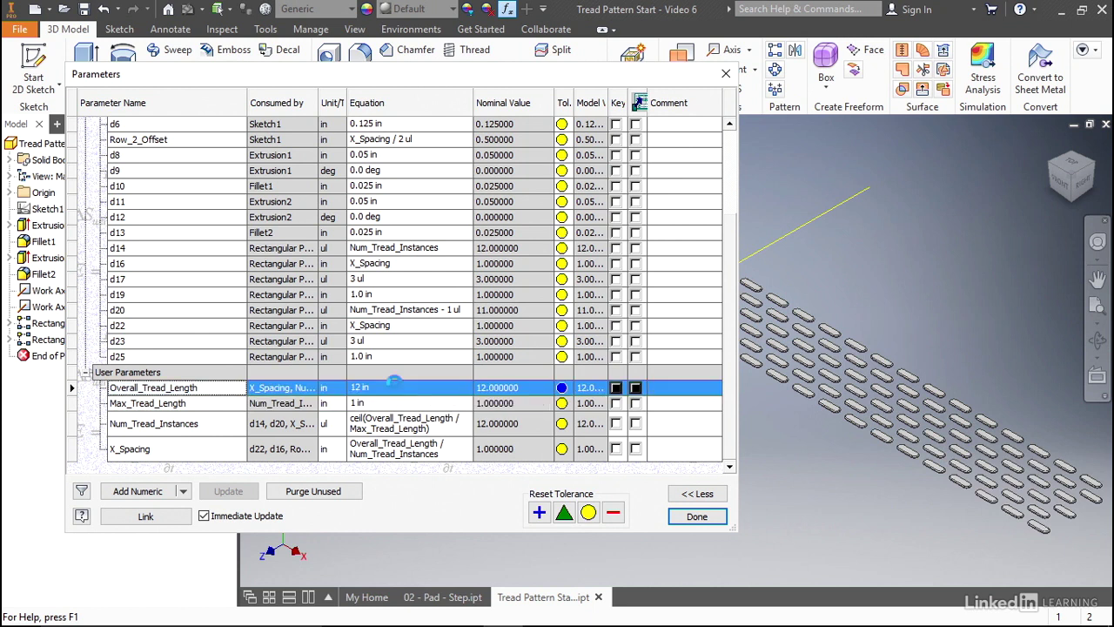
- Close Parameters, fit the model in view and save the part
click(700, 516)
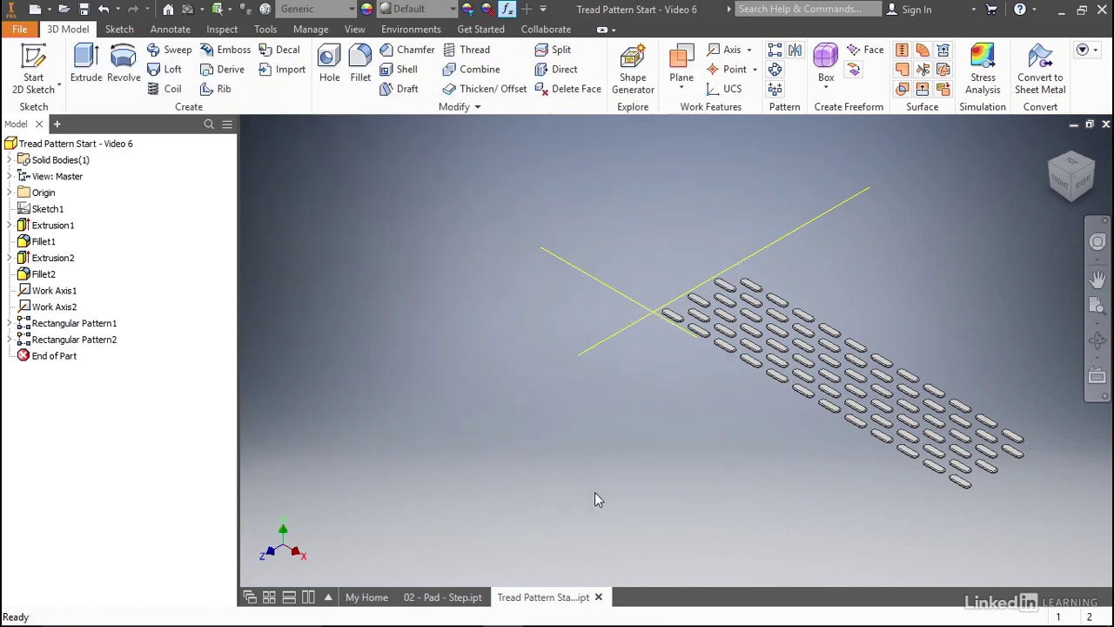
key(Home)
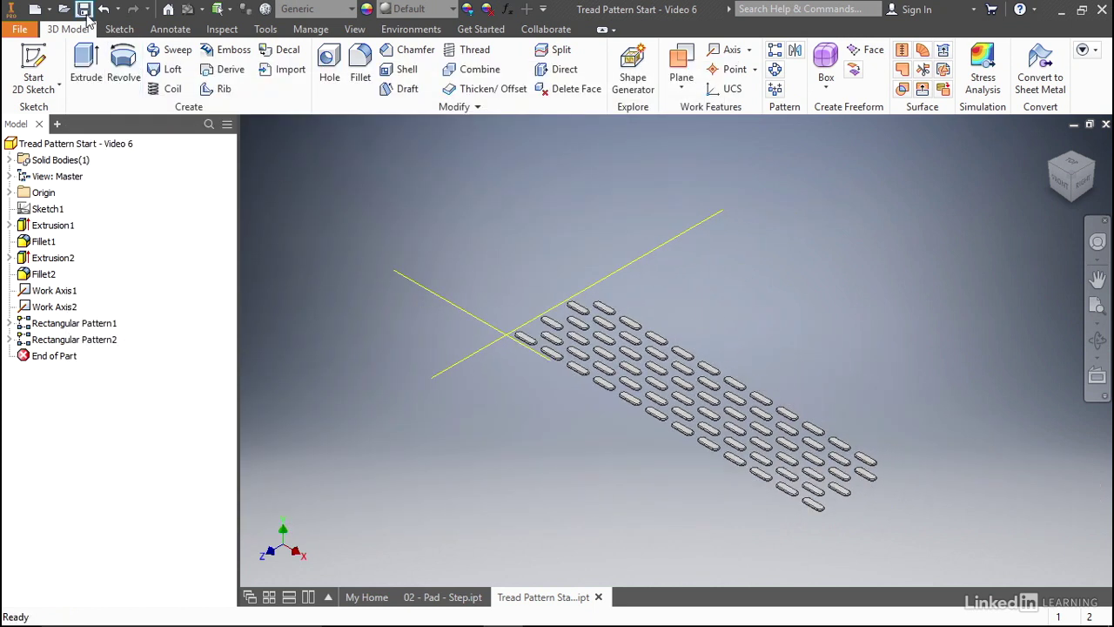
click(86, 13)
- Start Extract iFeature and add Rectangular Pattern2 with its dependents
click(311, 28)
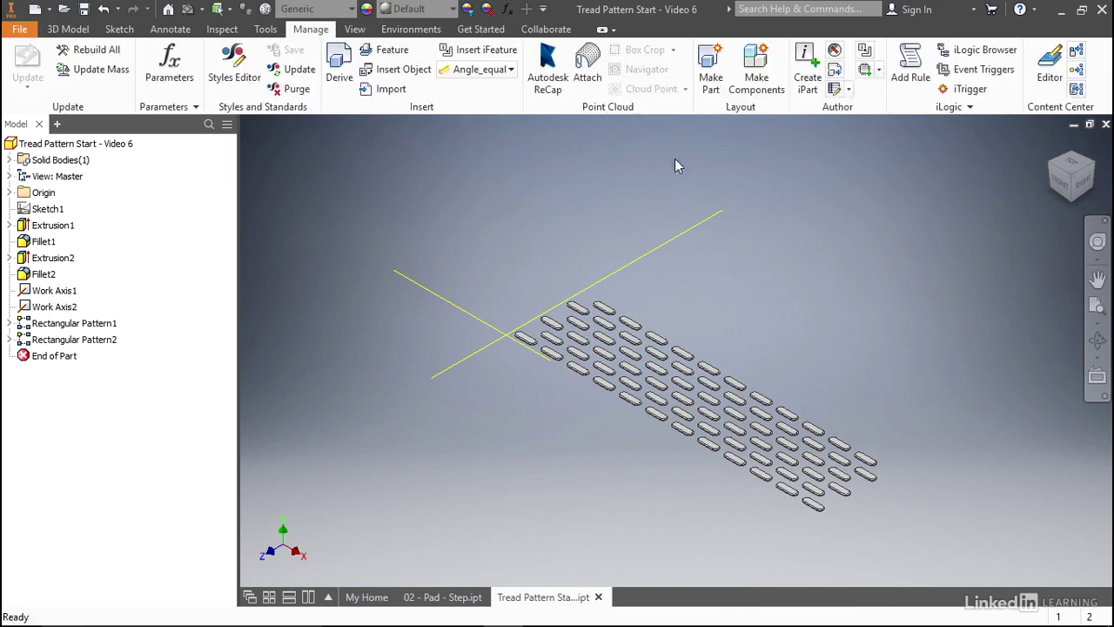
click(864, 50)
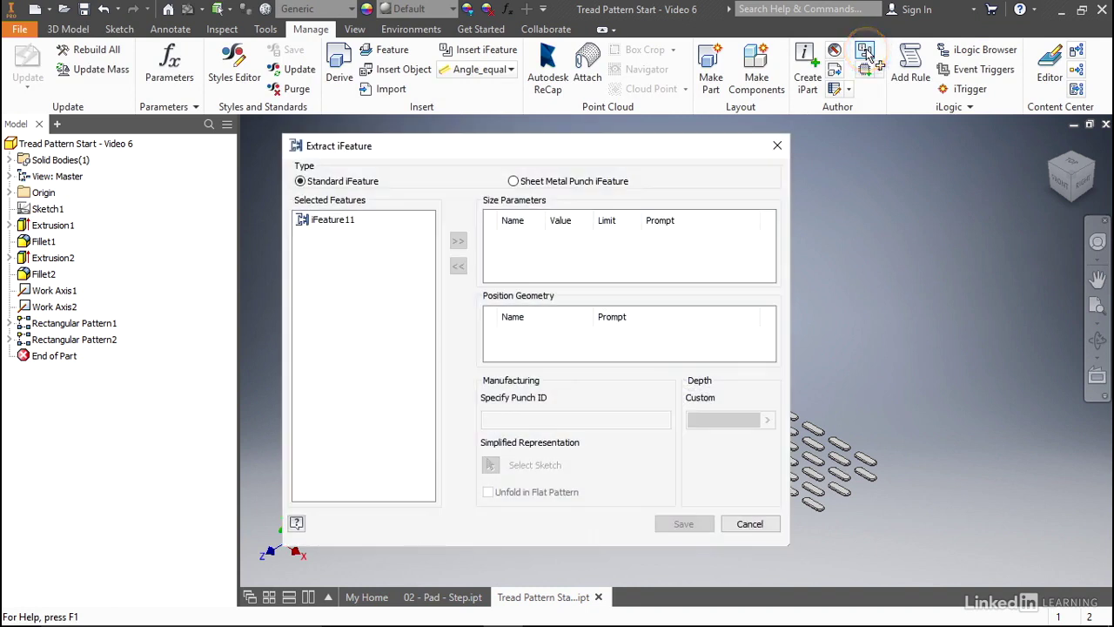
drag(483, 150, 548, 137)
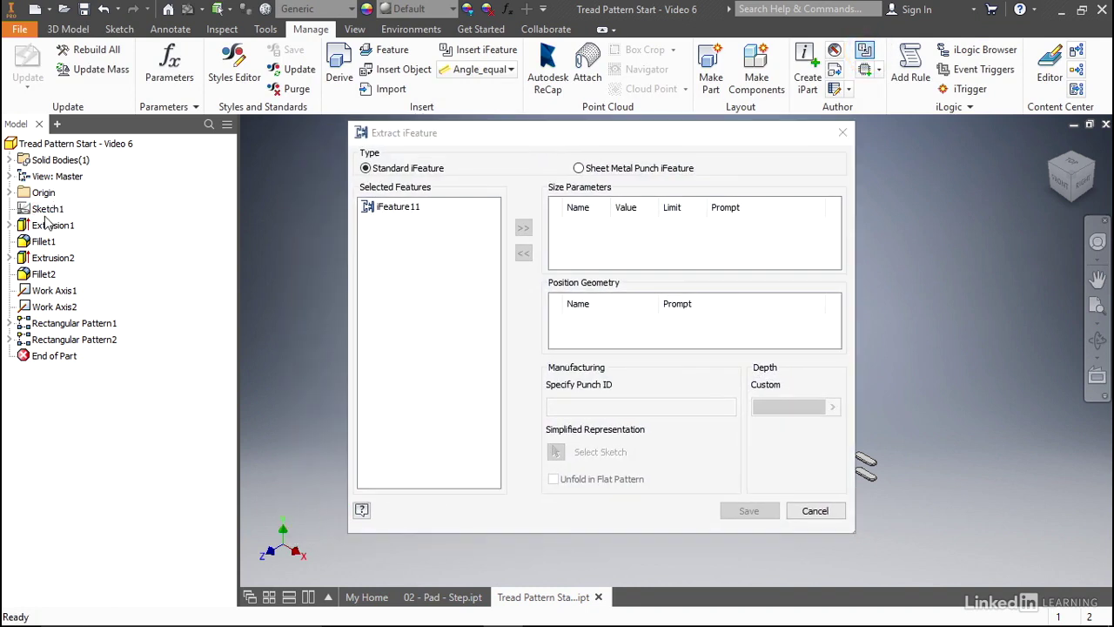
click(54, 341)
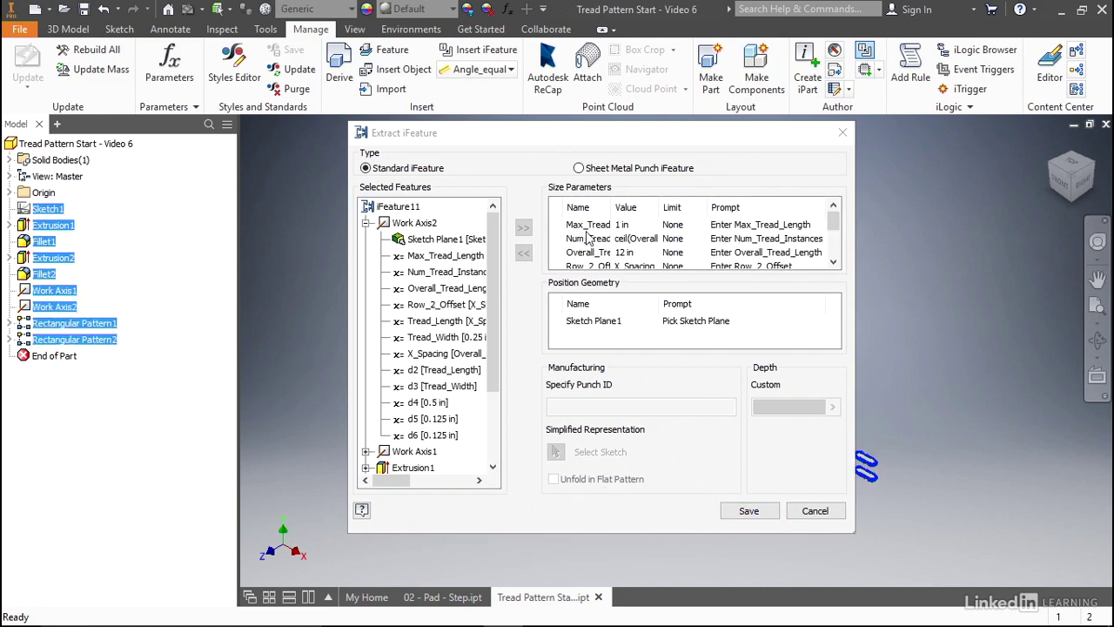
- Save the iFeature as Step Tread - Part 3 in the Catalog folder
click(746, 510)
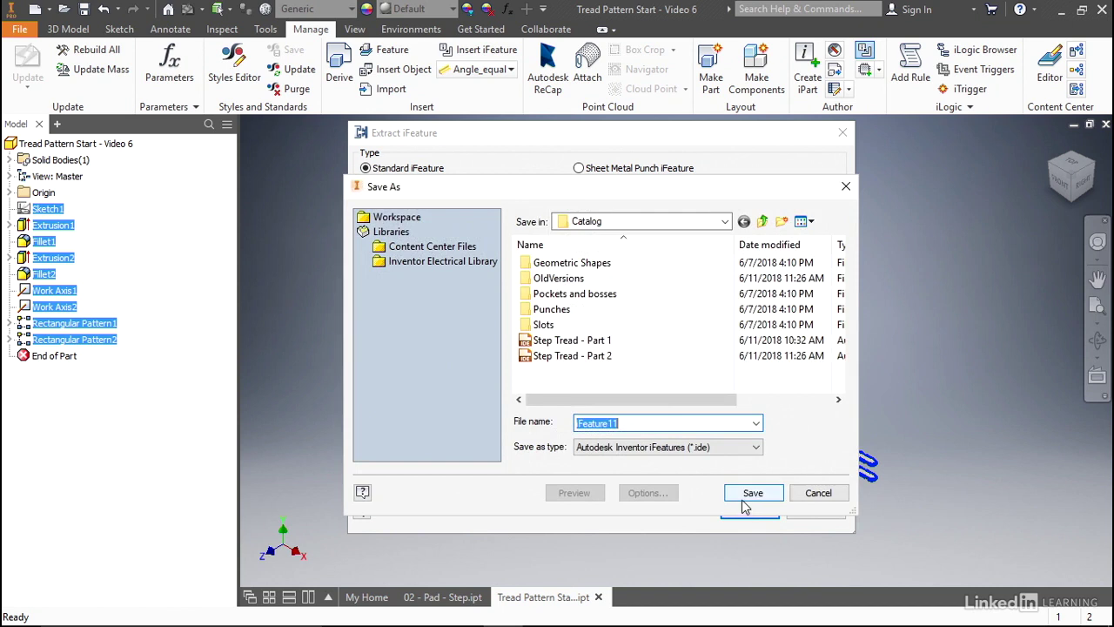
click(595, 356)
click(652, 423)
key(BackSpace)
text(3)
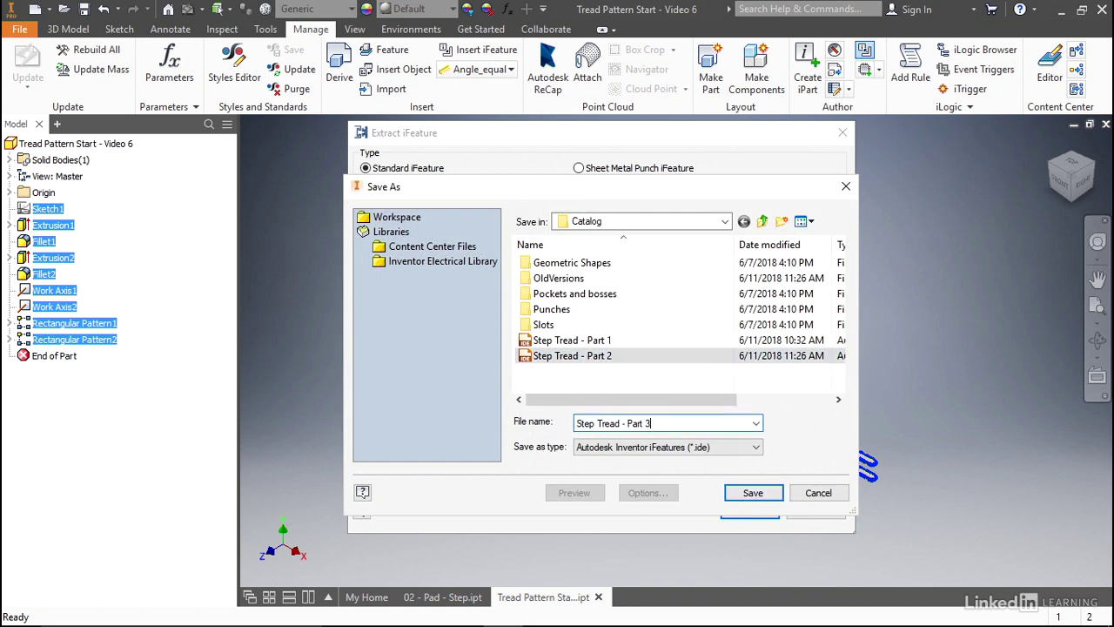
key(Return)
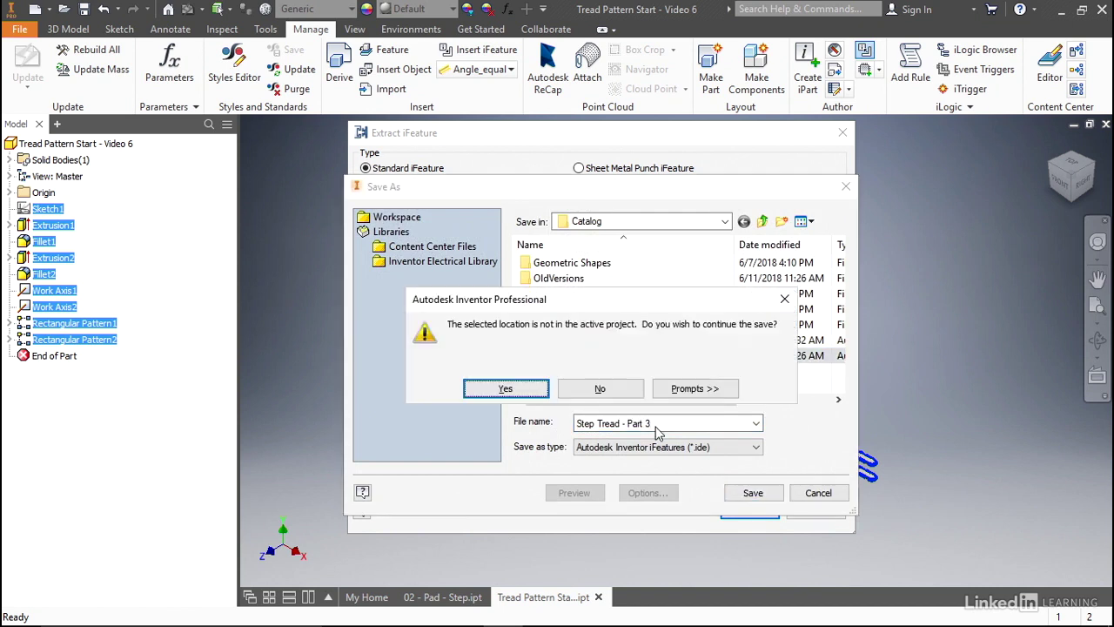
click(510, 388)
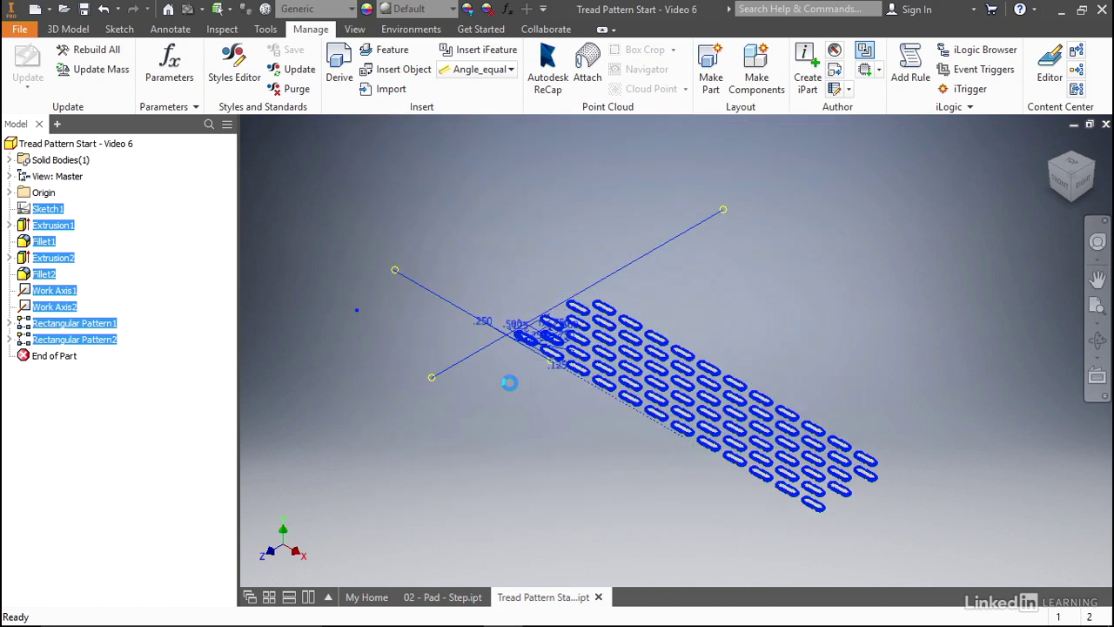
- In 02 - Pad - Step, insert the Step Tread - Part 3 iFeature
click(441, 599)
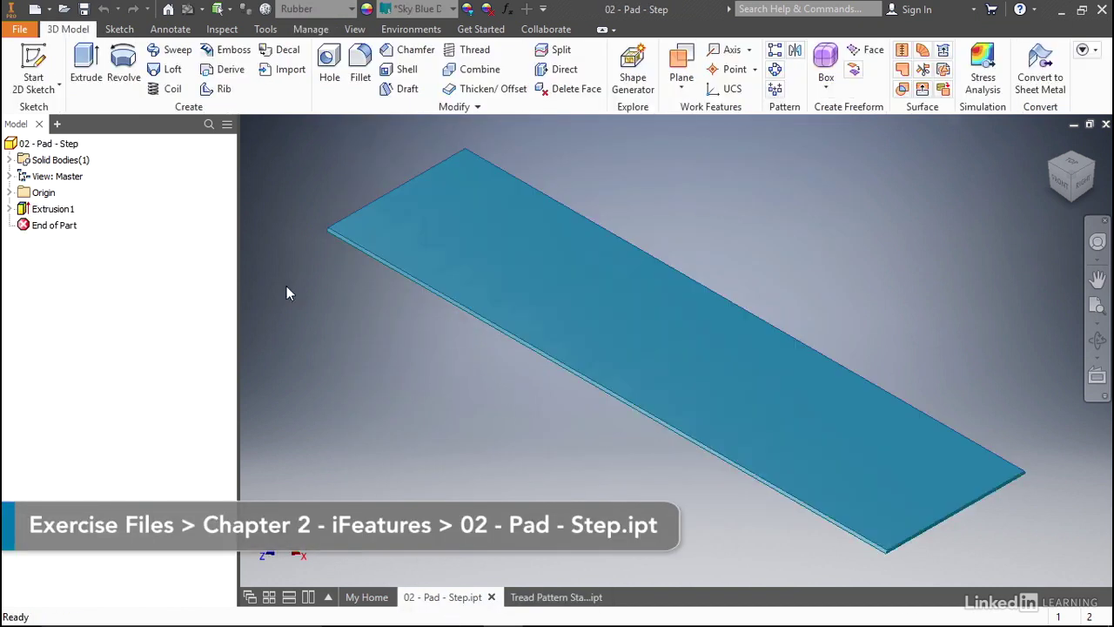
click(311, 28)
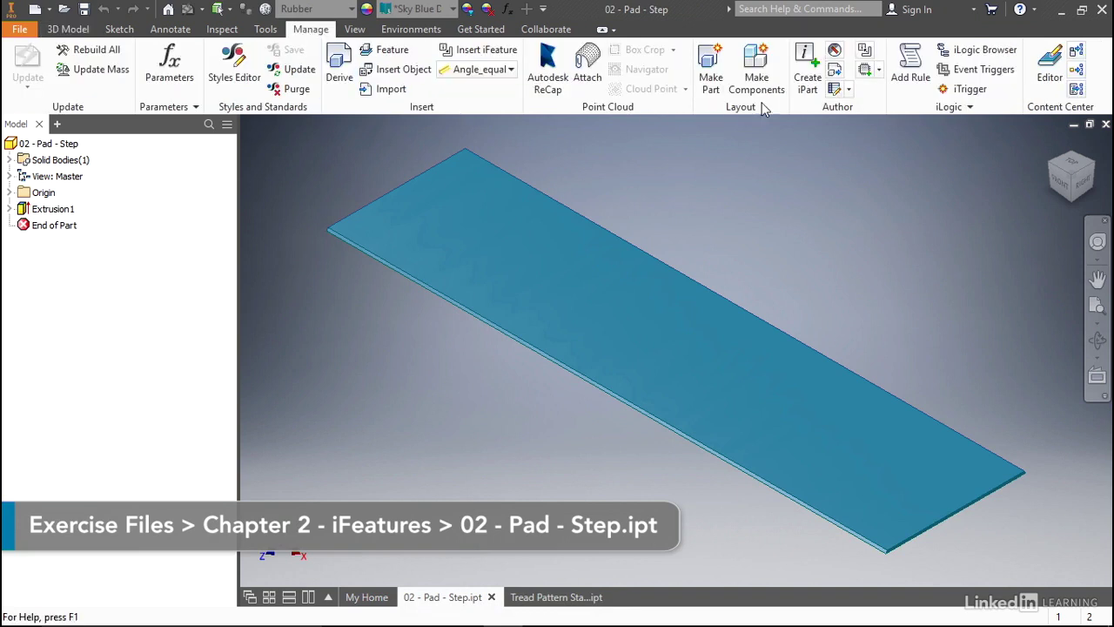
click(477, 50)
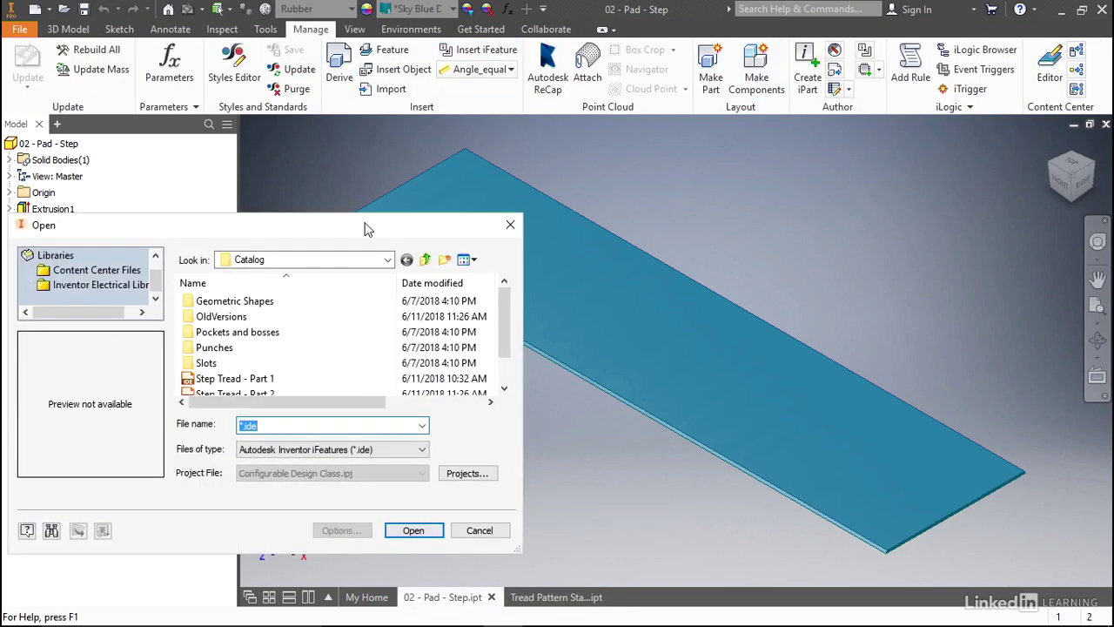
drag(368, 229, 403, 197)
scroll(539, 270, down, 1)
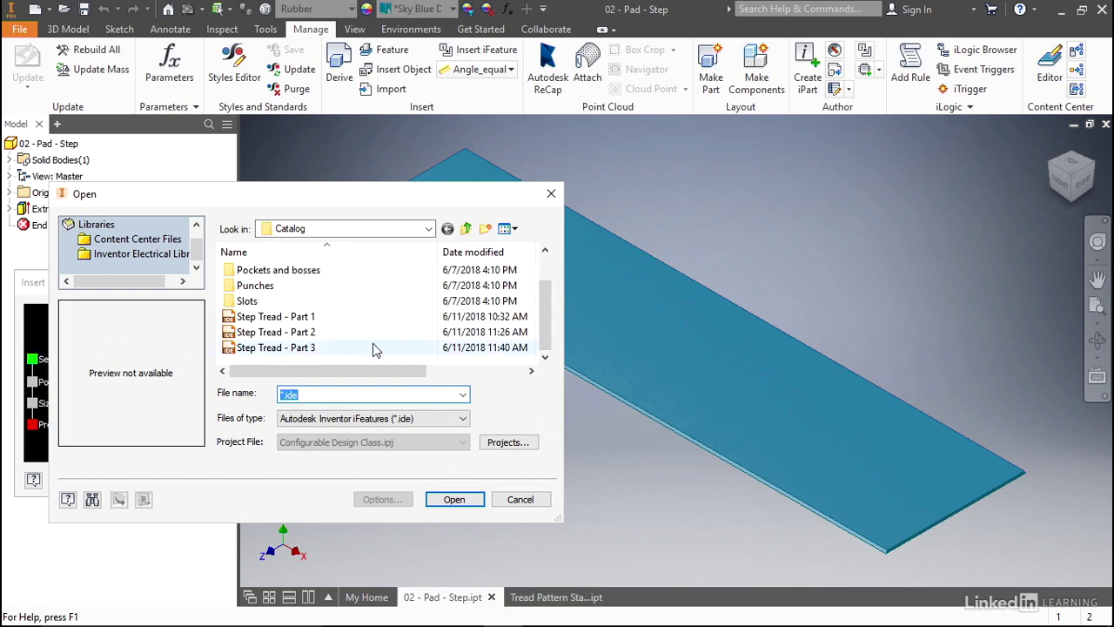
click(328, 351)
click(454, 499)
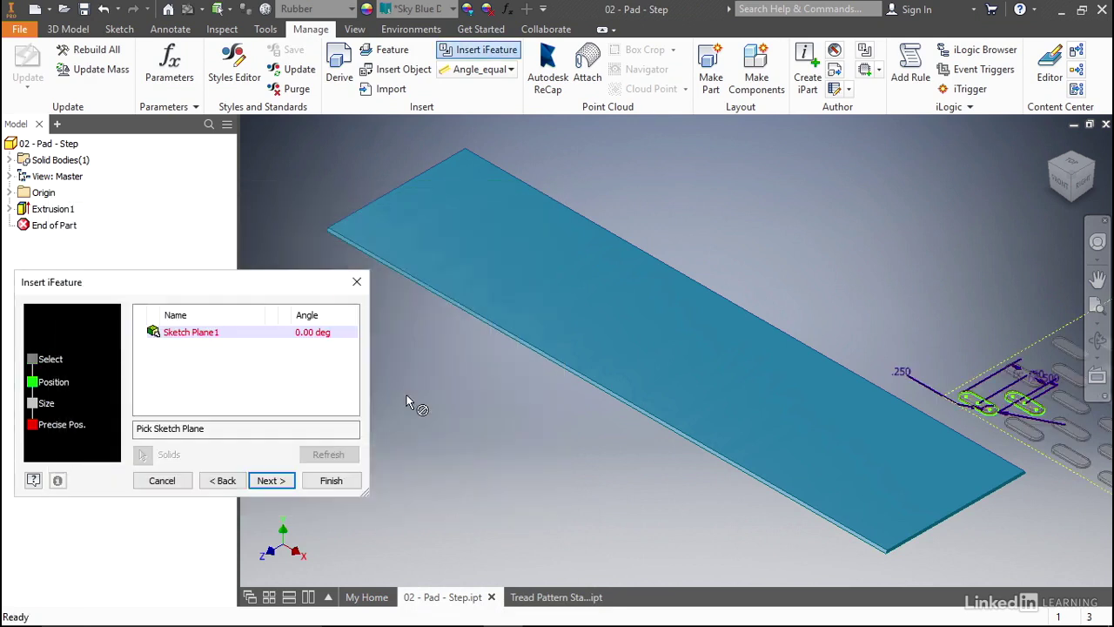
- Place the tread pattern on the pad's top face, rotated 180 degrees
click(450, 247)
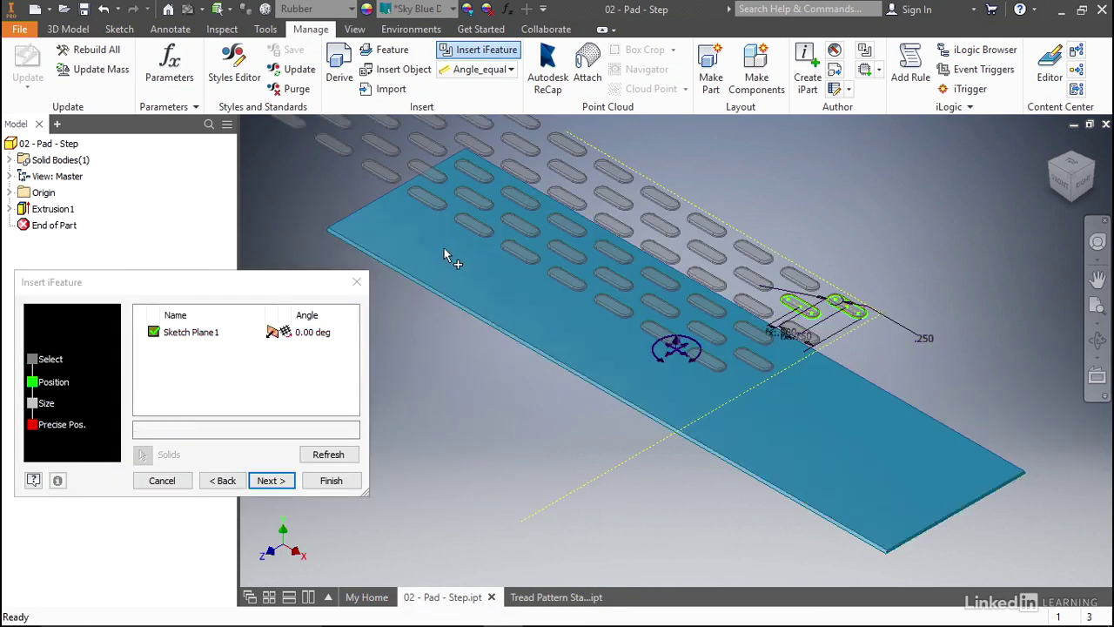
click(308, 338)
text(180)
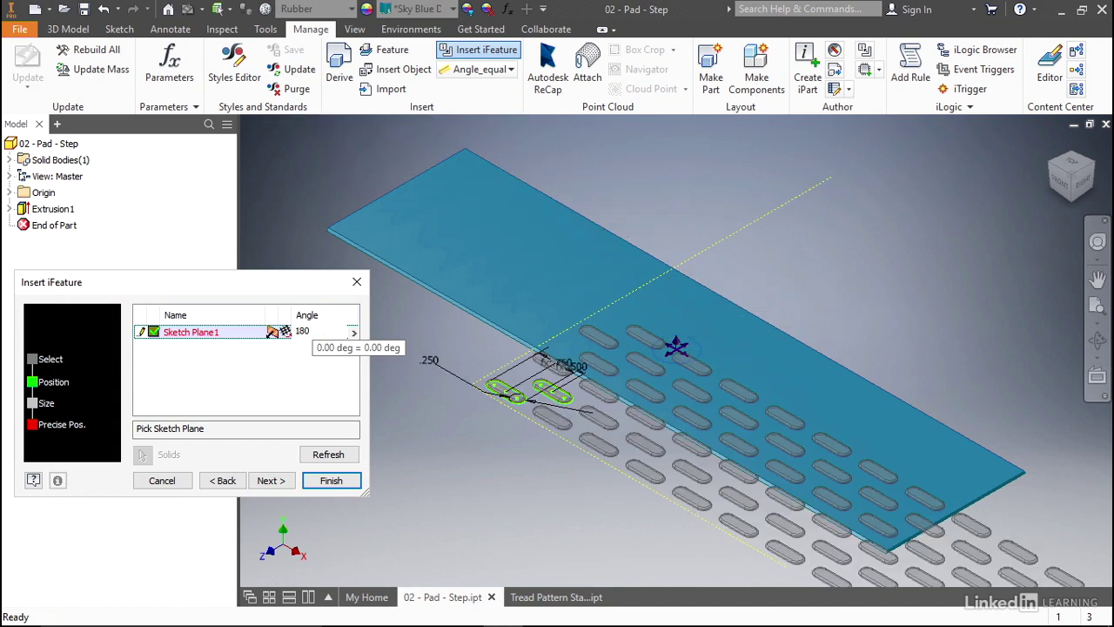
key(Return)
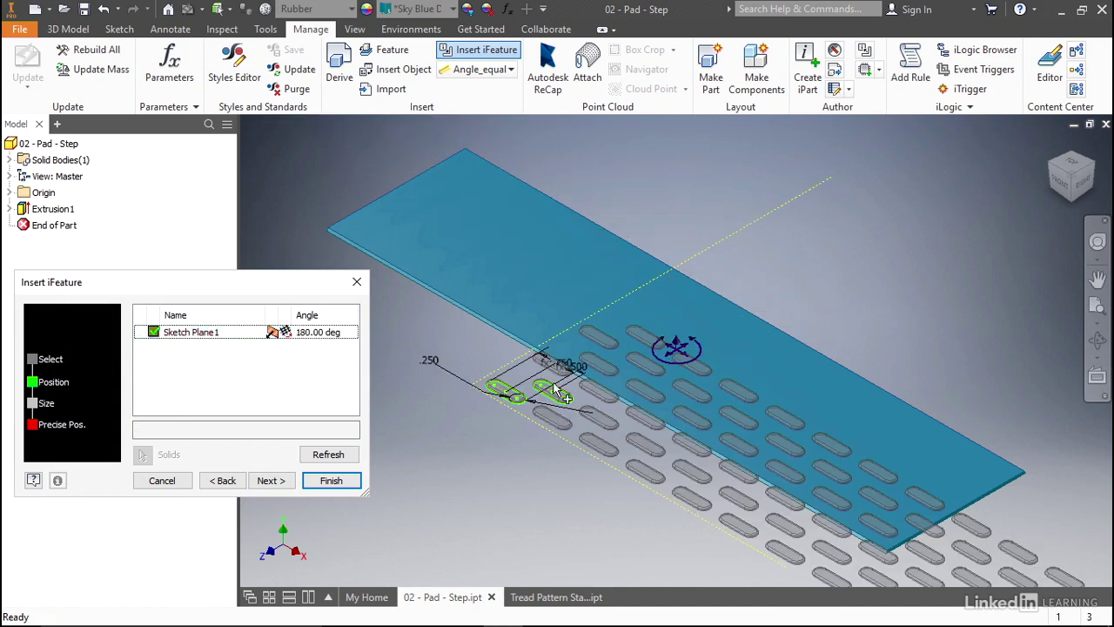
drag(683, 356, 564, 208)
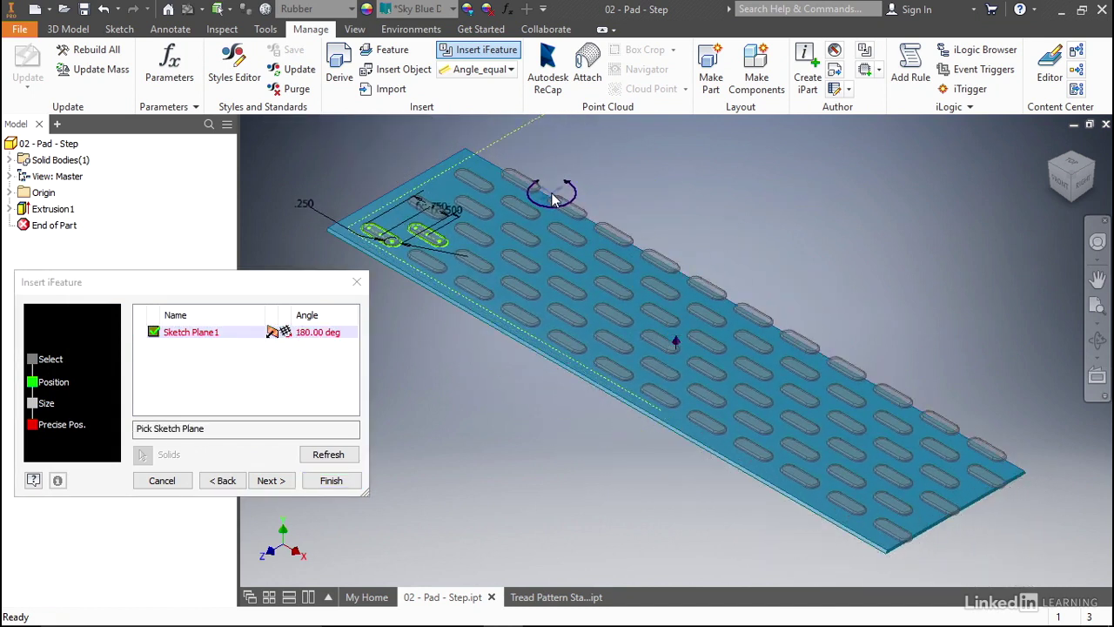
click(551, 199)
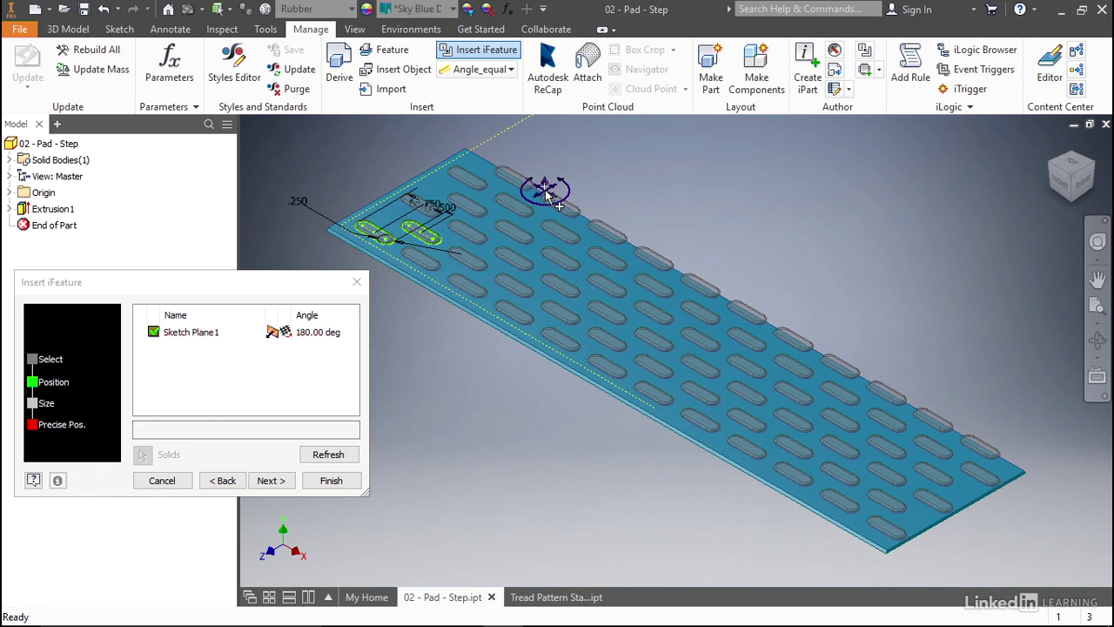
- Finish the insertion and expand iFeature11:1 in the browser
click(277, 483)
click(279, 483)
click(327, 482)
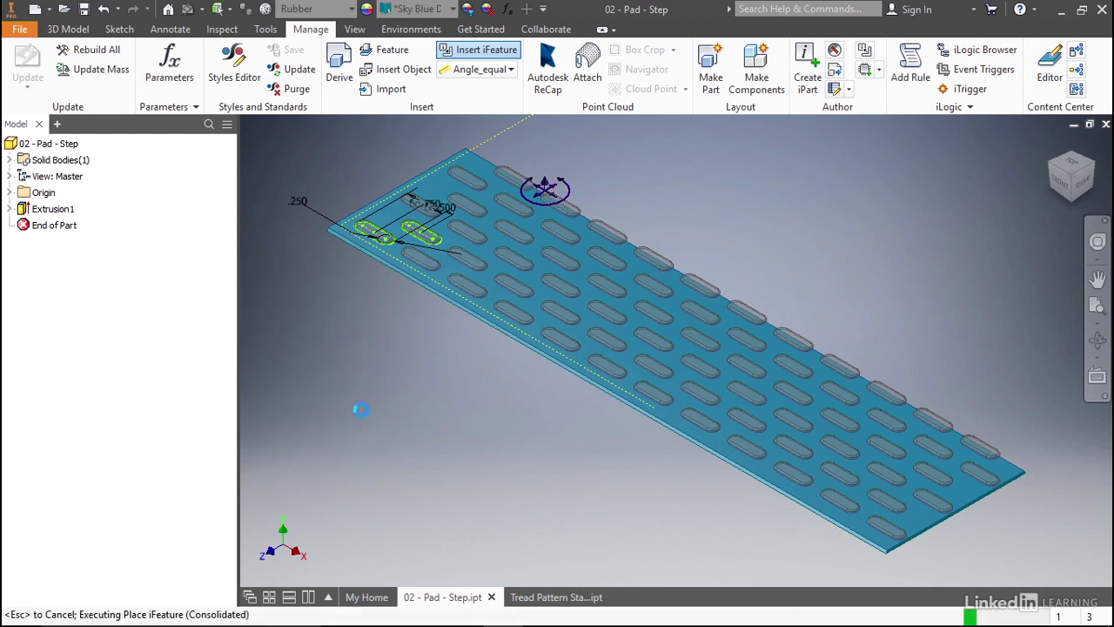
click(8, 225)
- Make iFeature11:1's Sketch3 lines collinear with the pad's top and left edges
right_click(38, 242)
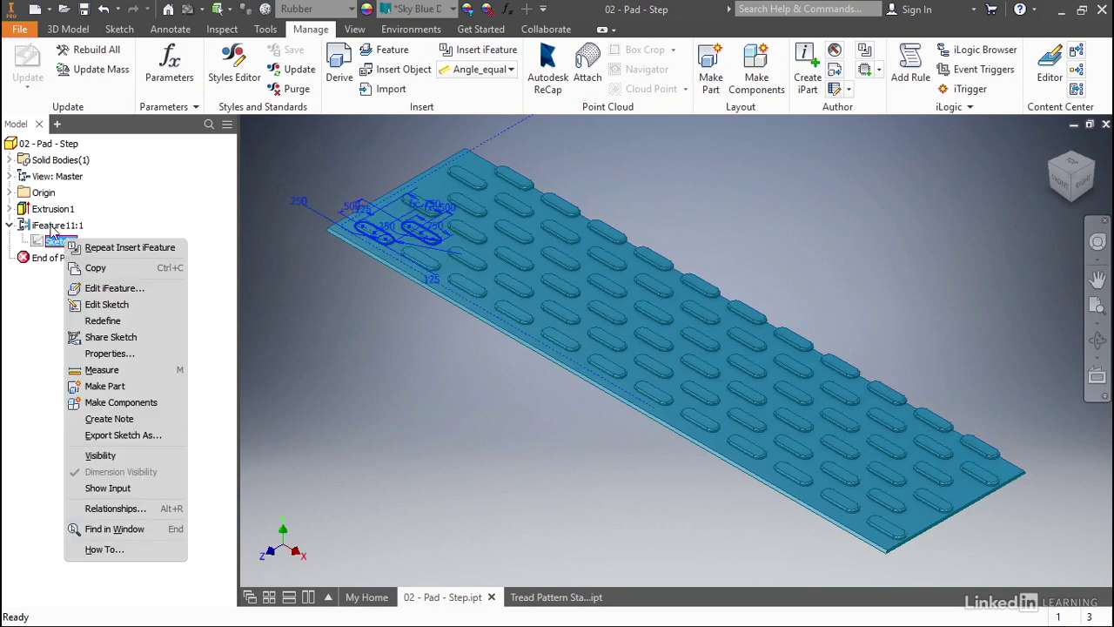
click(106, 304)
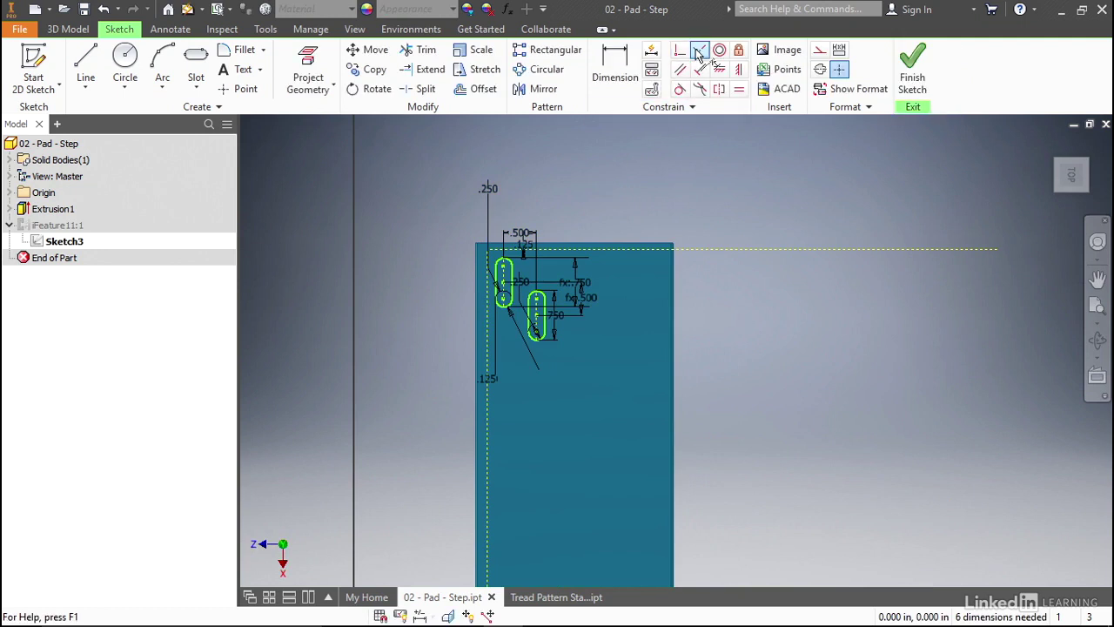
click(699, 50)
click(622, 248)
click(623, 245)
click(478, 287)
click(481, 291)
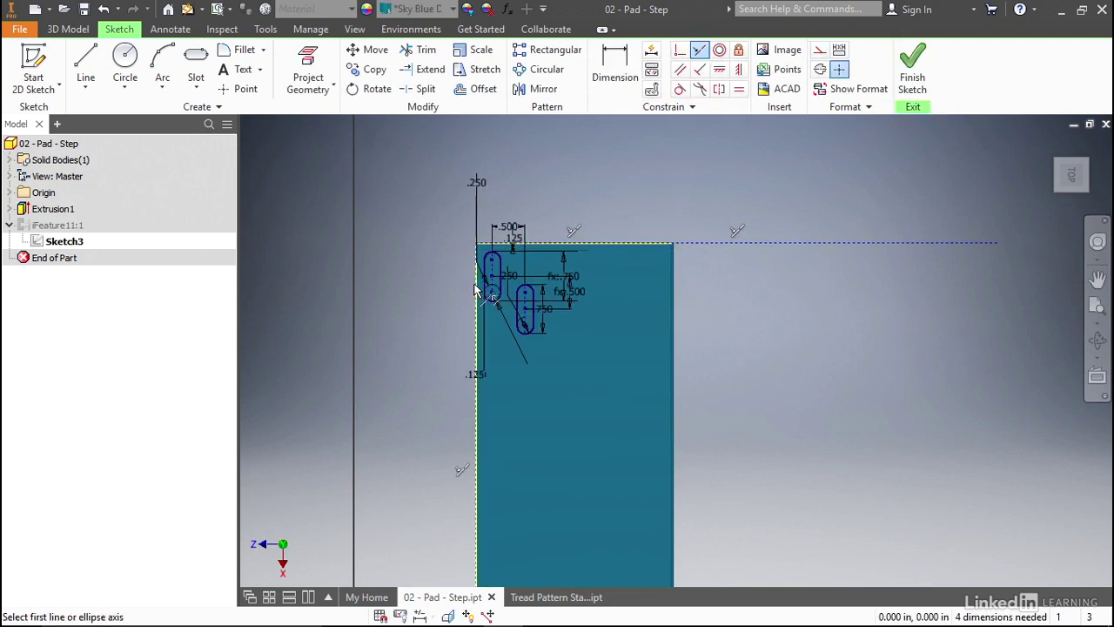
click(912, 65)
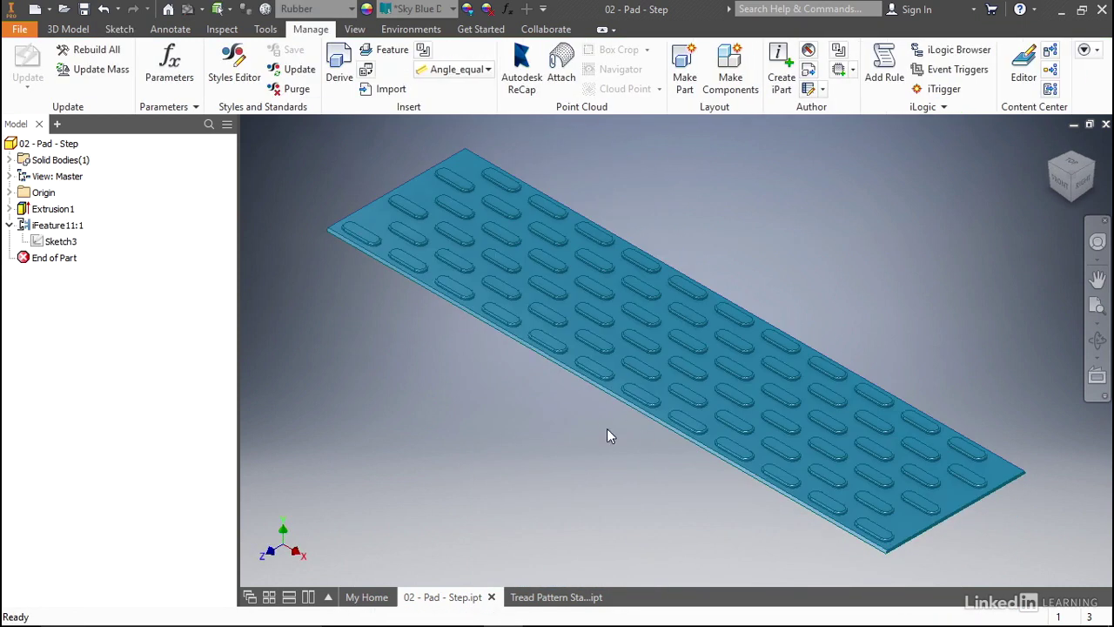
- In the Parameters table, set Overall_Tread_Length's equation to Pad_Length instead of 15 in
click(506, 9)
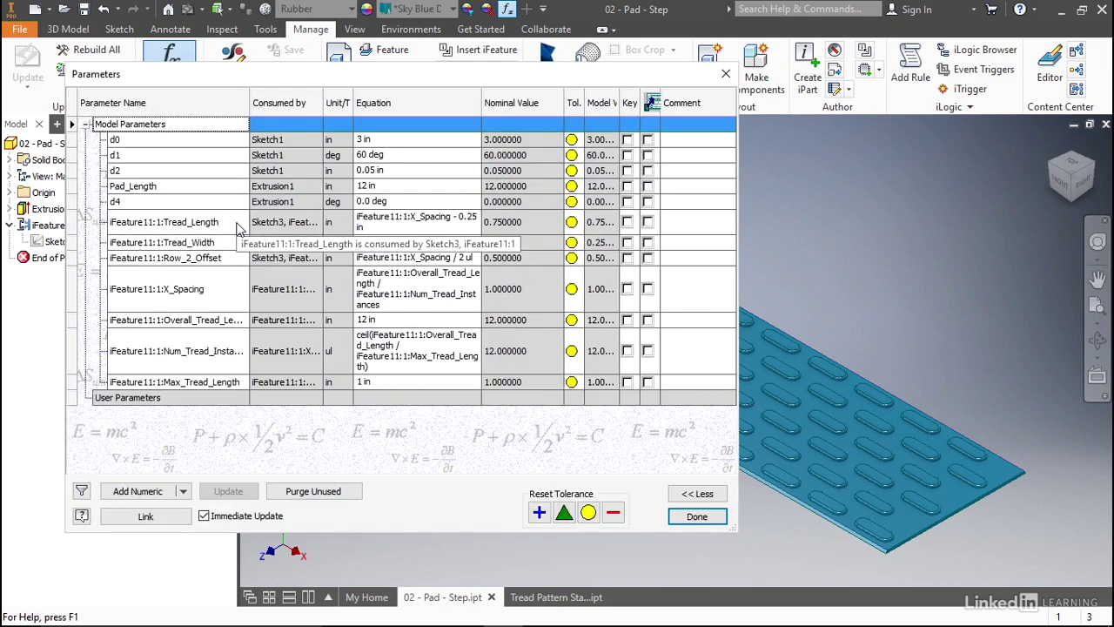
click(382, 322)
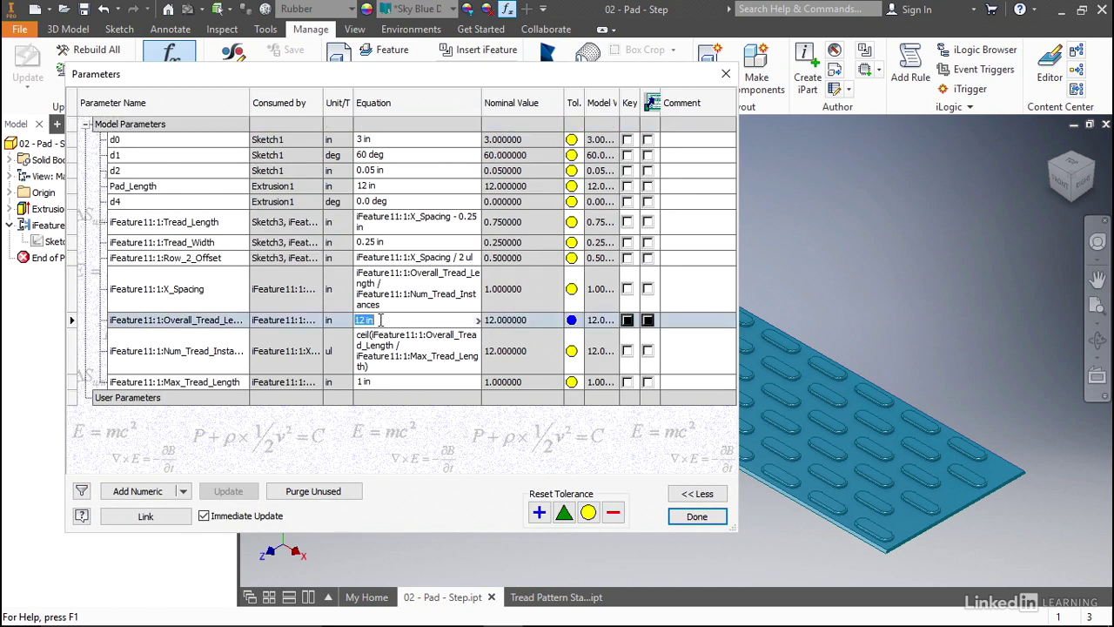
text(15)
key(Return)
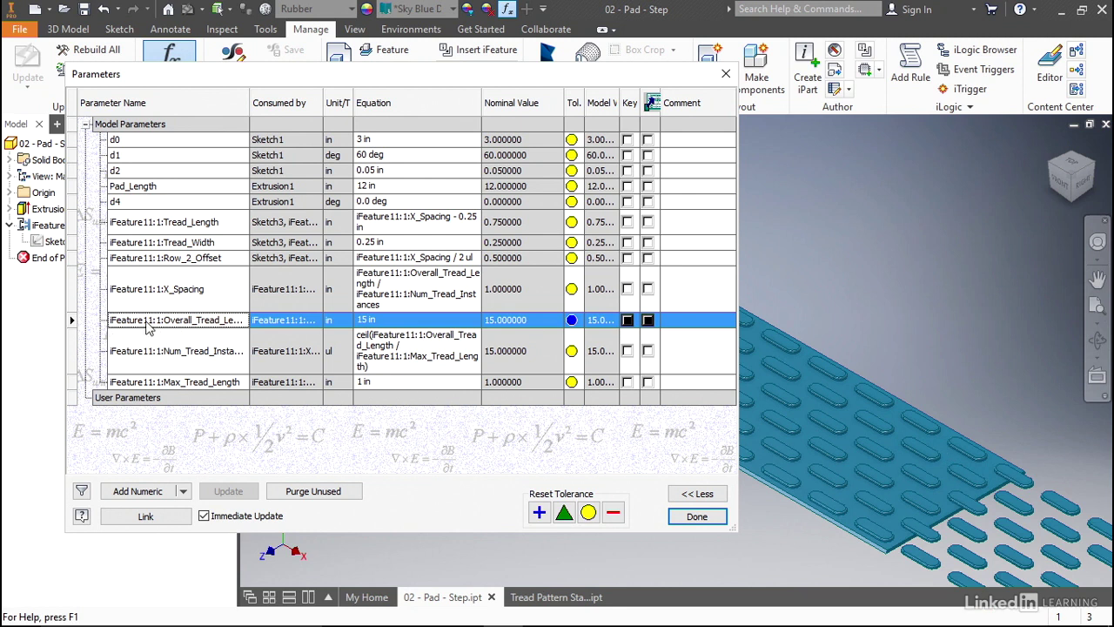
click(399, 321)
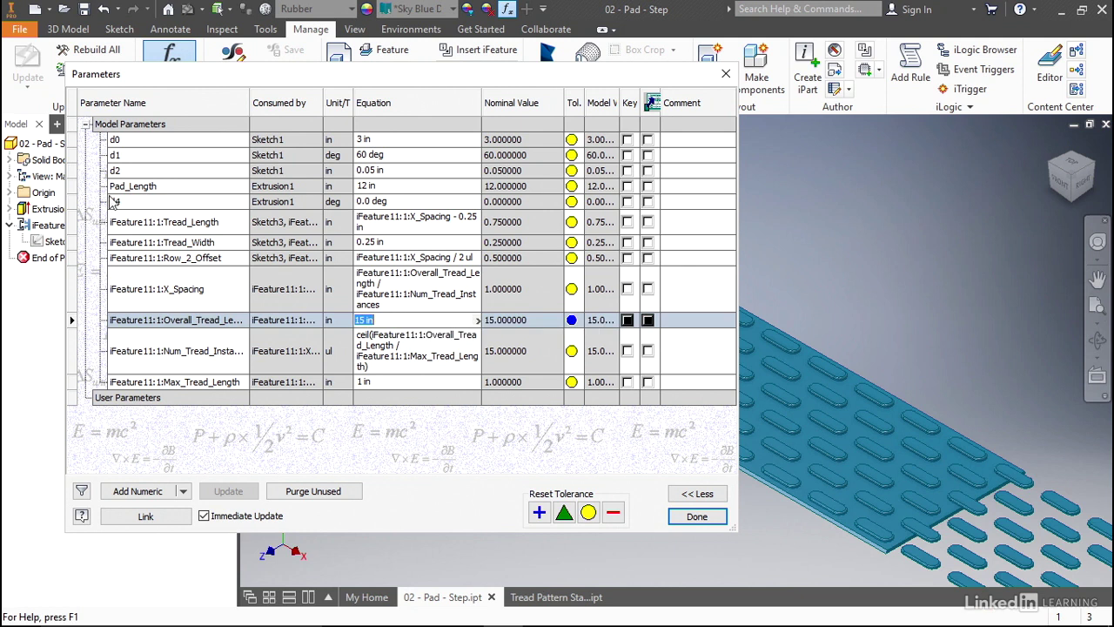
text(Pad)
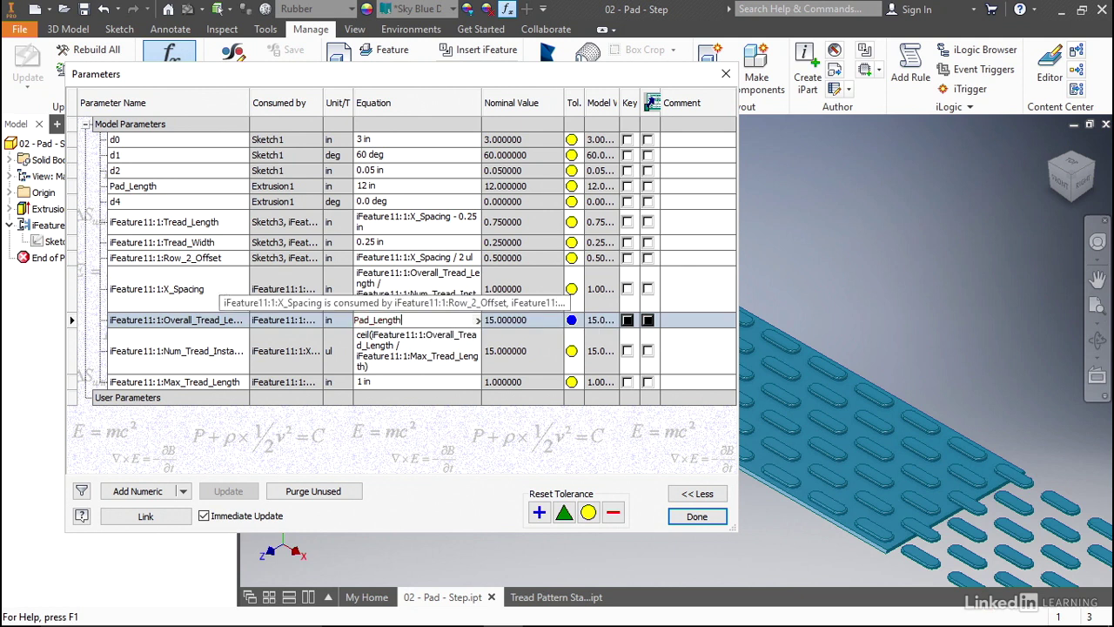
text(_Length)
key(Return)
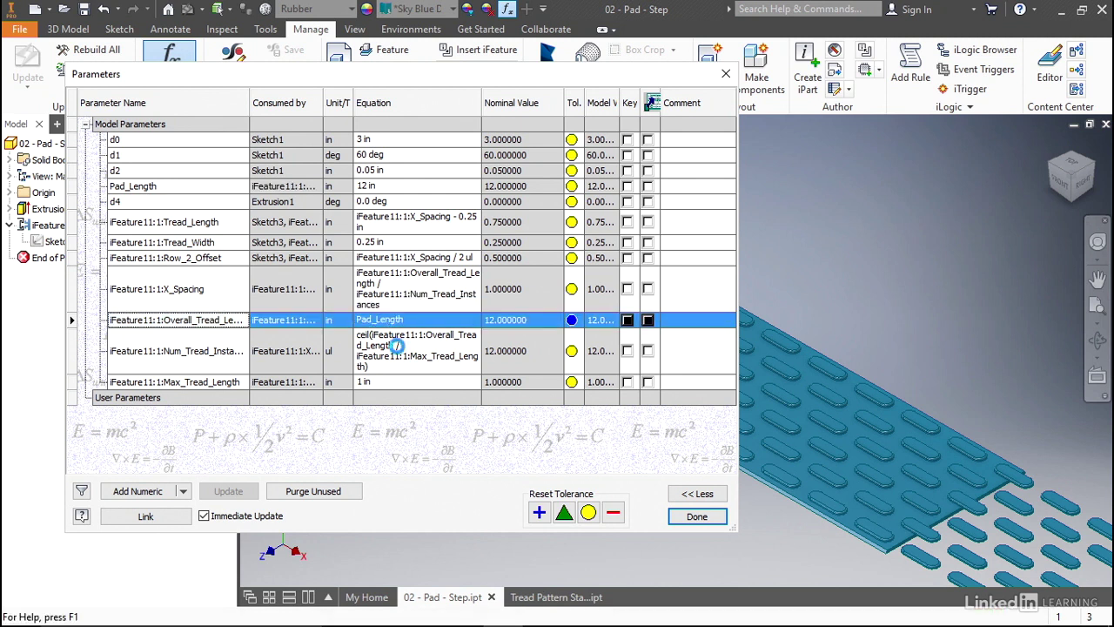
- Change Pad_Length to 14.375 in and Max_Tread_Length to 1.5 in, giving 10 treads
click(383, 191)
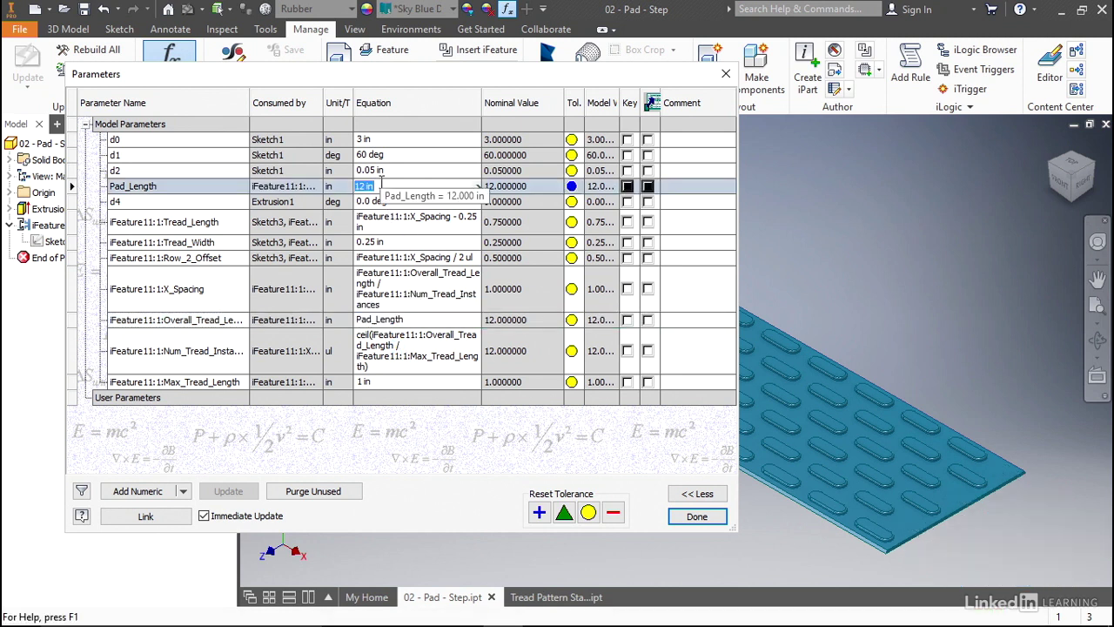
text(14.375)
key(Return)
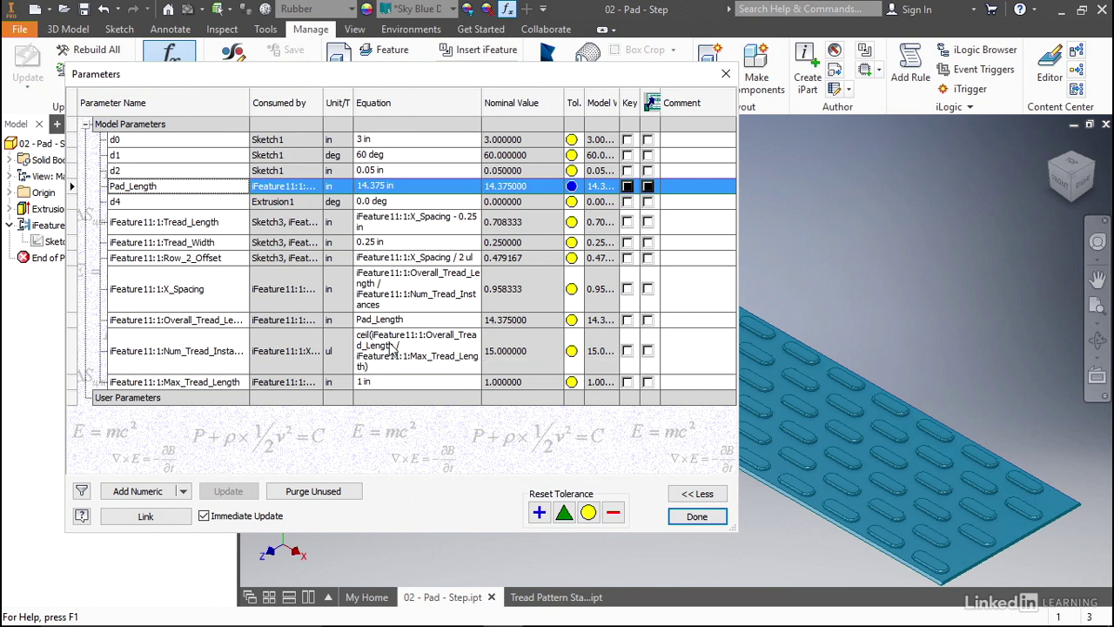
click(383, 383)
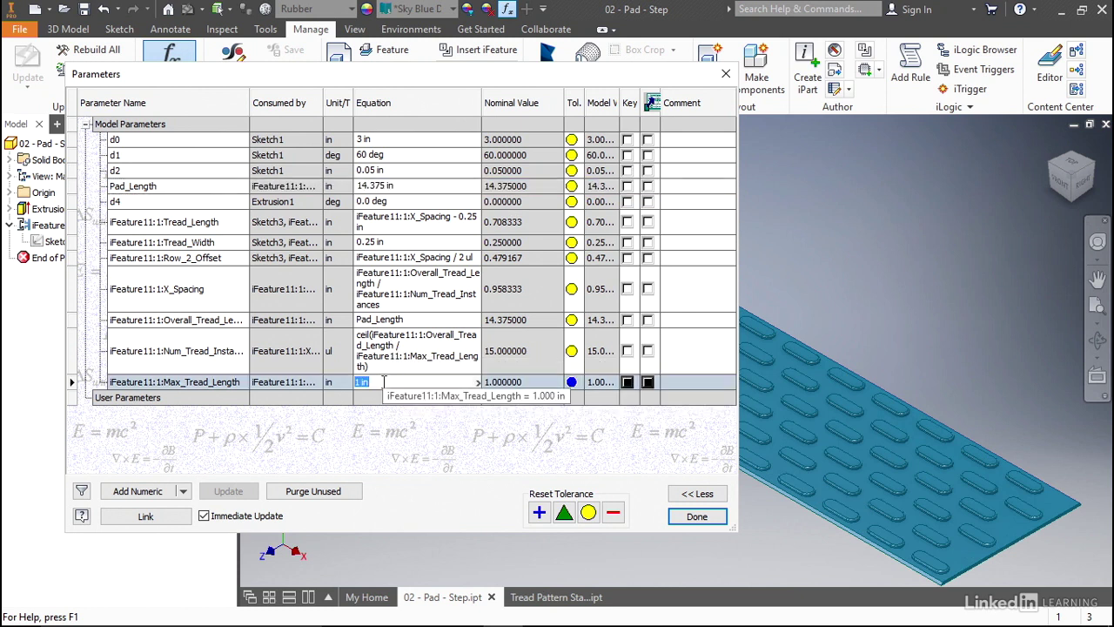
text(1.5)
key(Return)
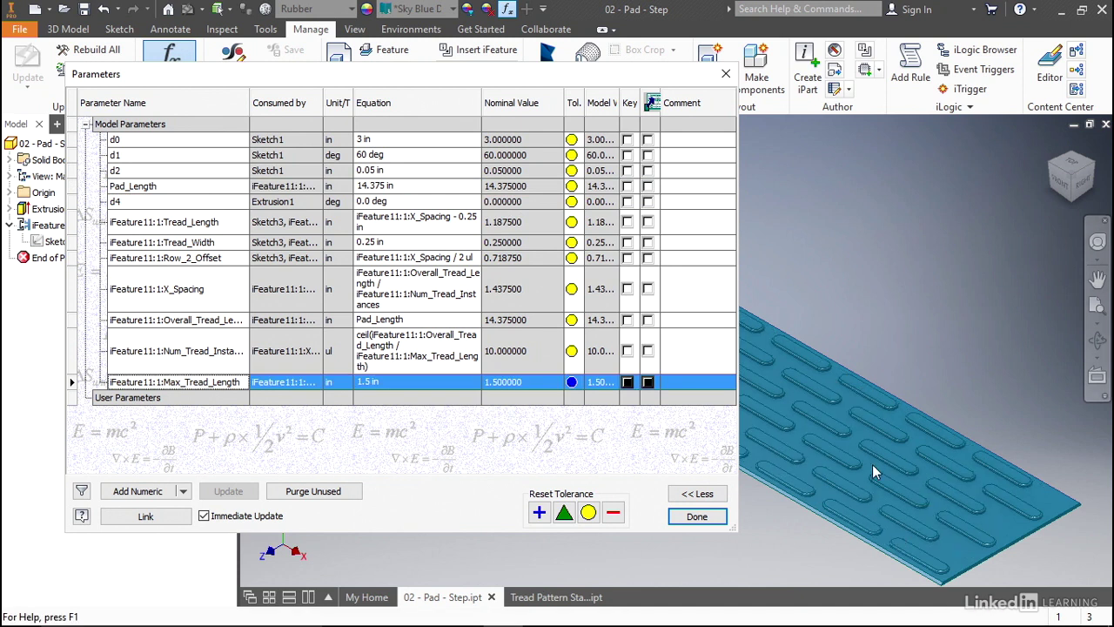